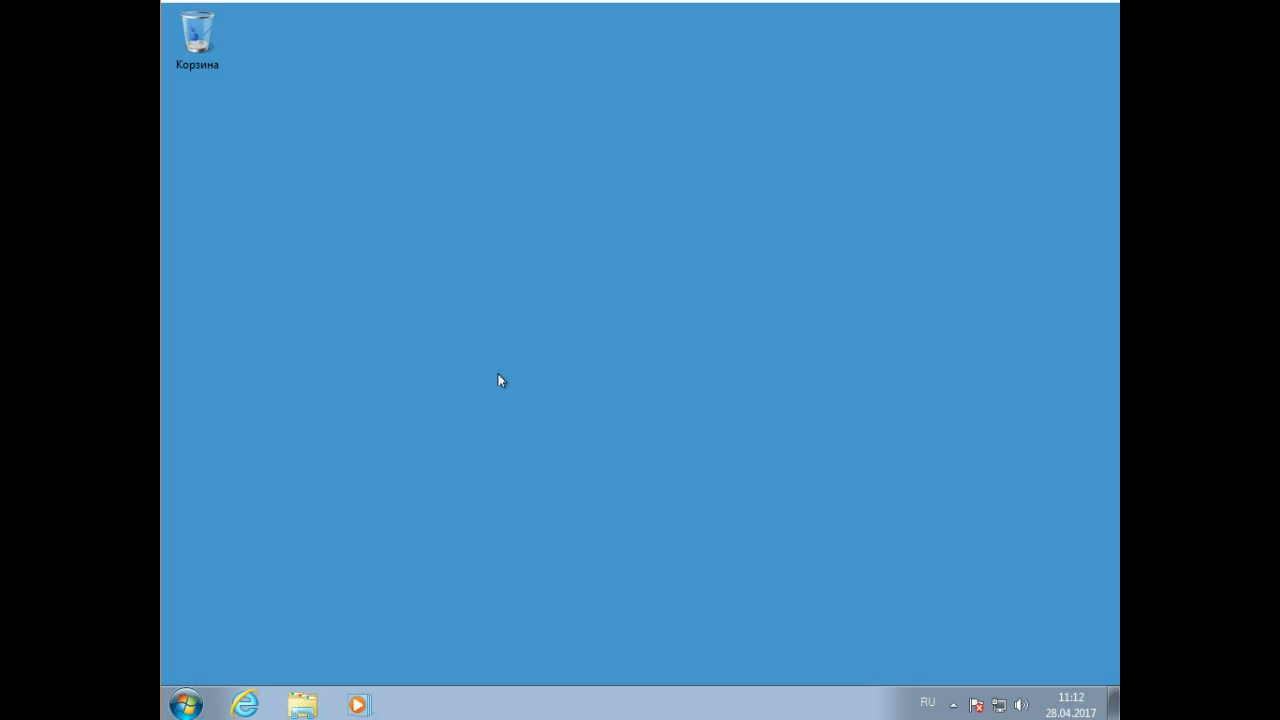
Step: Open Task Manager to check the CPU load and physical memory usage on its performance view, and close it
{"action": "right_click", "coordinate": [563, 700]}
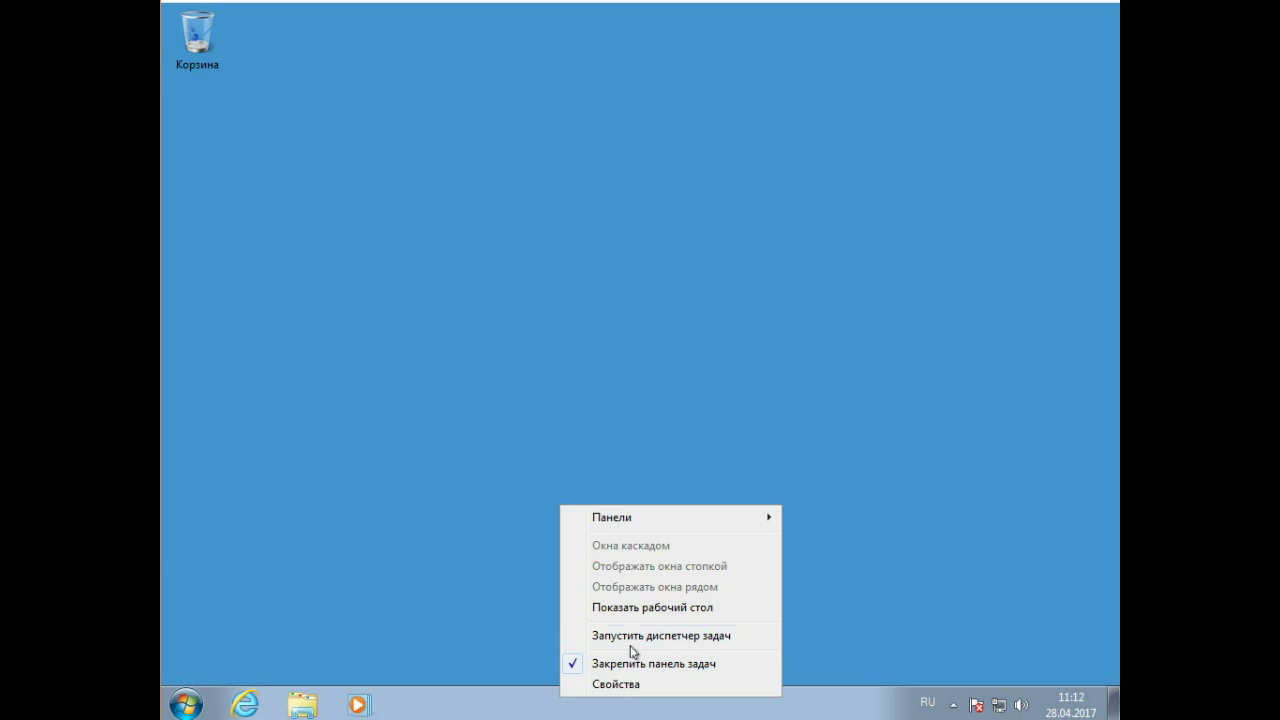
{"action": "left_click", "coordinate": [632, 638]}
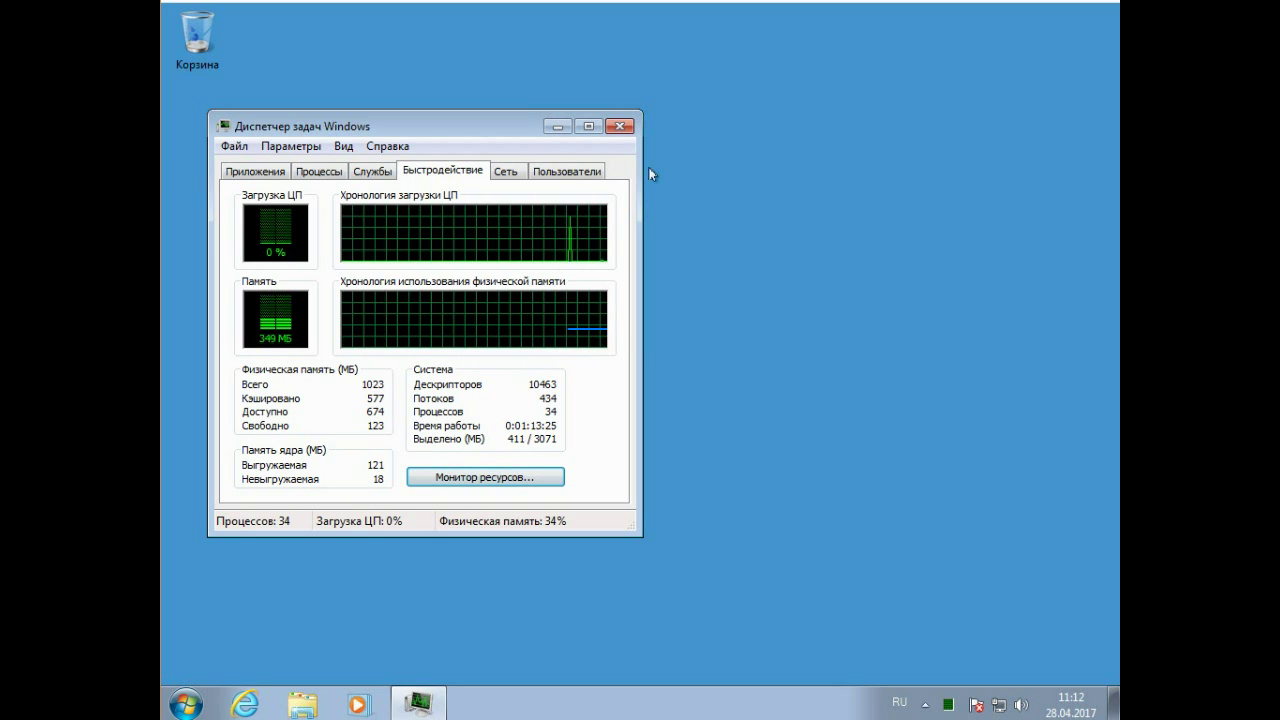
{"action": "left_click", "coordinate": [620, 126]}
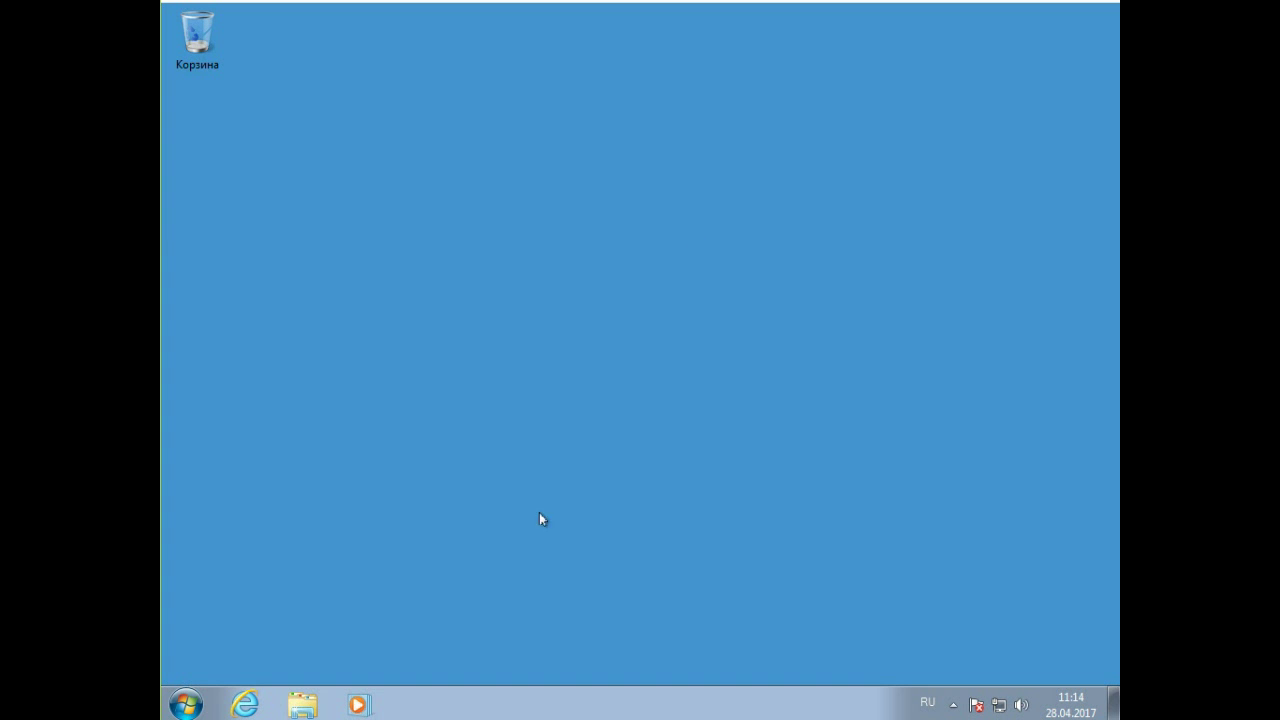
Step: Look over the Start menu and the Windows Explorer window, closing each one
{"action": "left_click", "coordinate": [186, 704]}
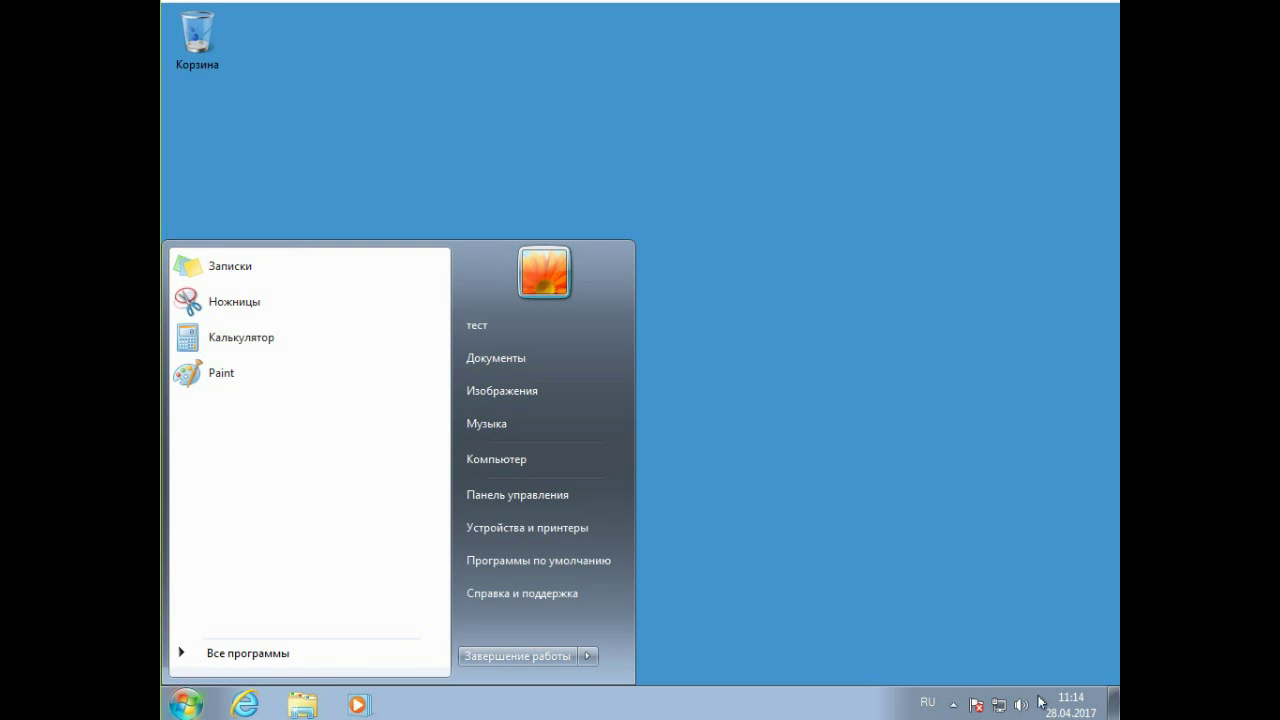
{"action": "left_click", "coordinate": [820, 549]}
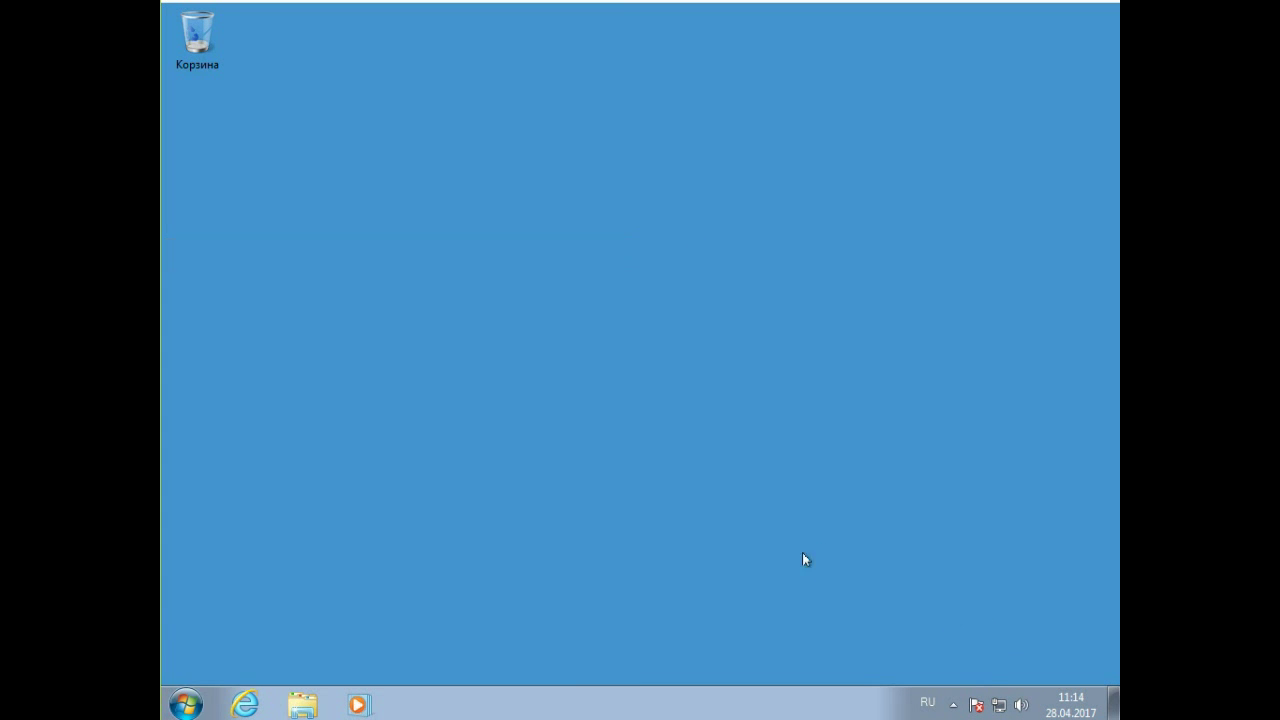
{"action": "left_click", "coordinate": [303, 703]}
{"action": "left_click_drag", "start_coordinate": [474, 26], "coordinate": [650, 82]}
{"action": "left_click", "coordinate": [1062, 77]}
Step: Check the Internet Explorer version in its About information and close the browser
{"action": "left_click", "coordinate": [248, 705]}
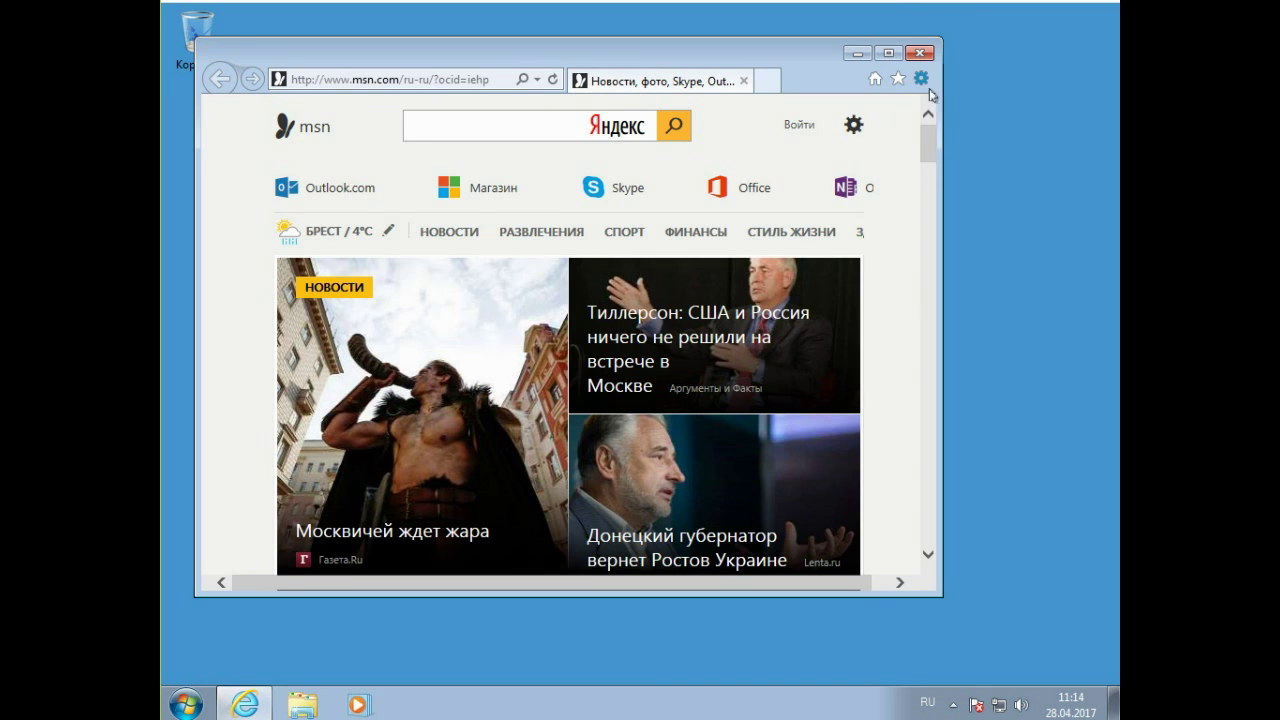
{"action": "key", "text": "alt+x"}
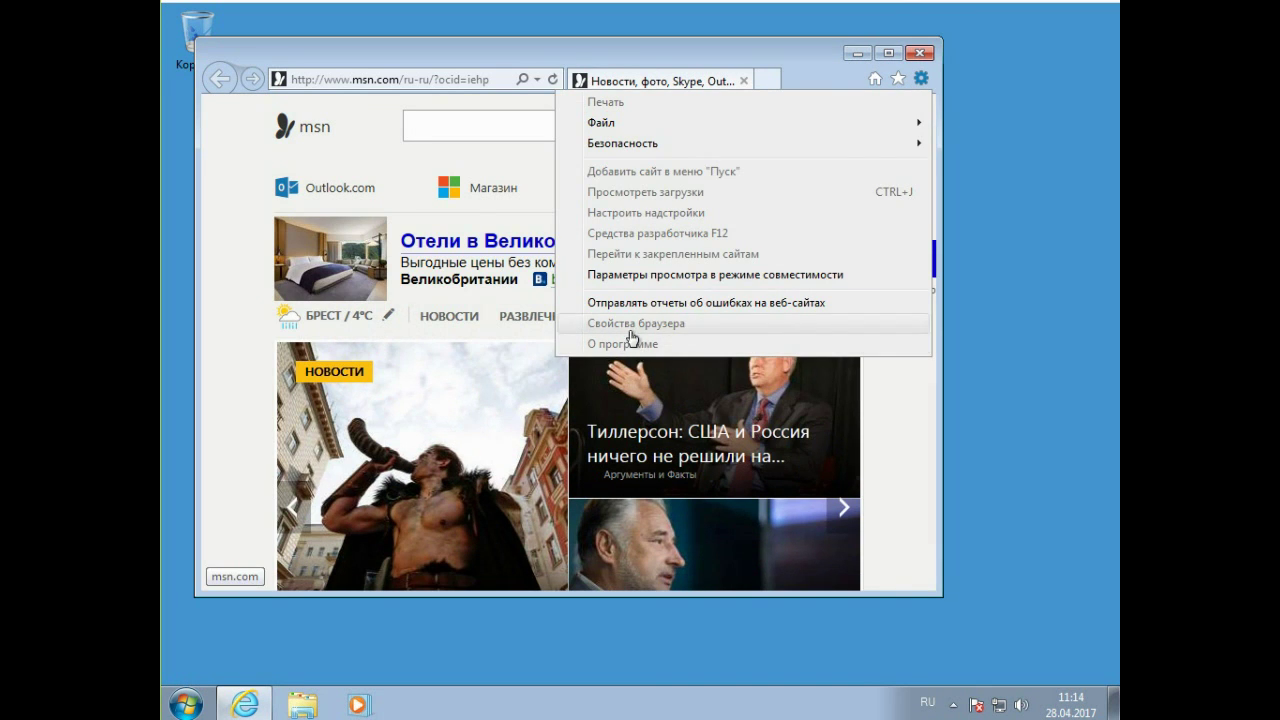
{"action": "left_click", "coordinate": [920, 78]}
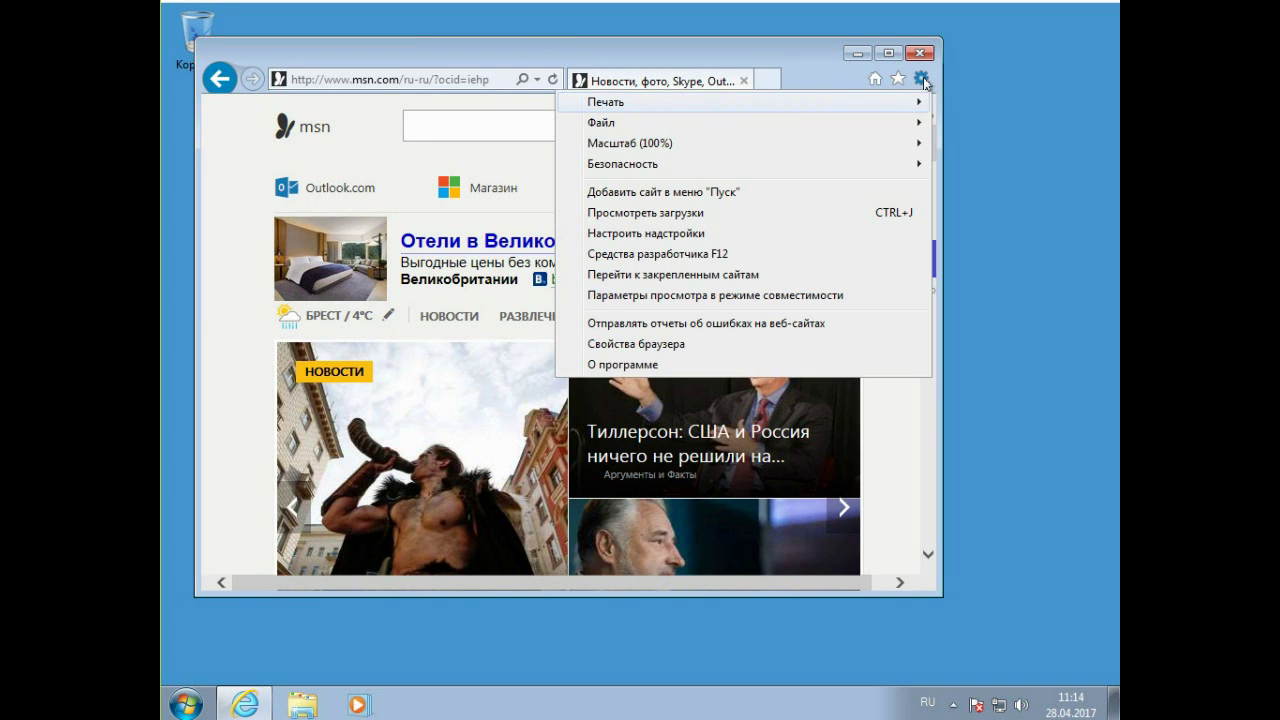
{"action": "left_click", "coordinate": [690, 365]}
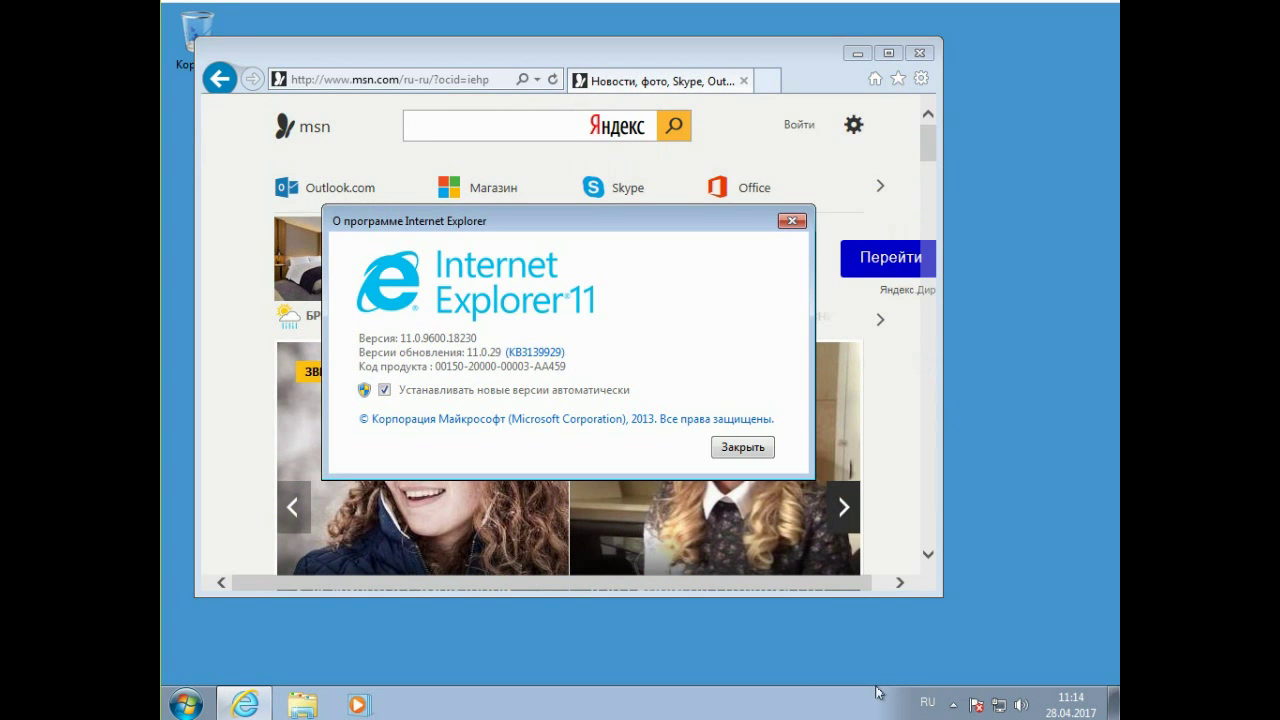
{"action": "left_click_drag", "start_coordinate": [417, 194], "coordinate": [361, 166]}
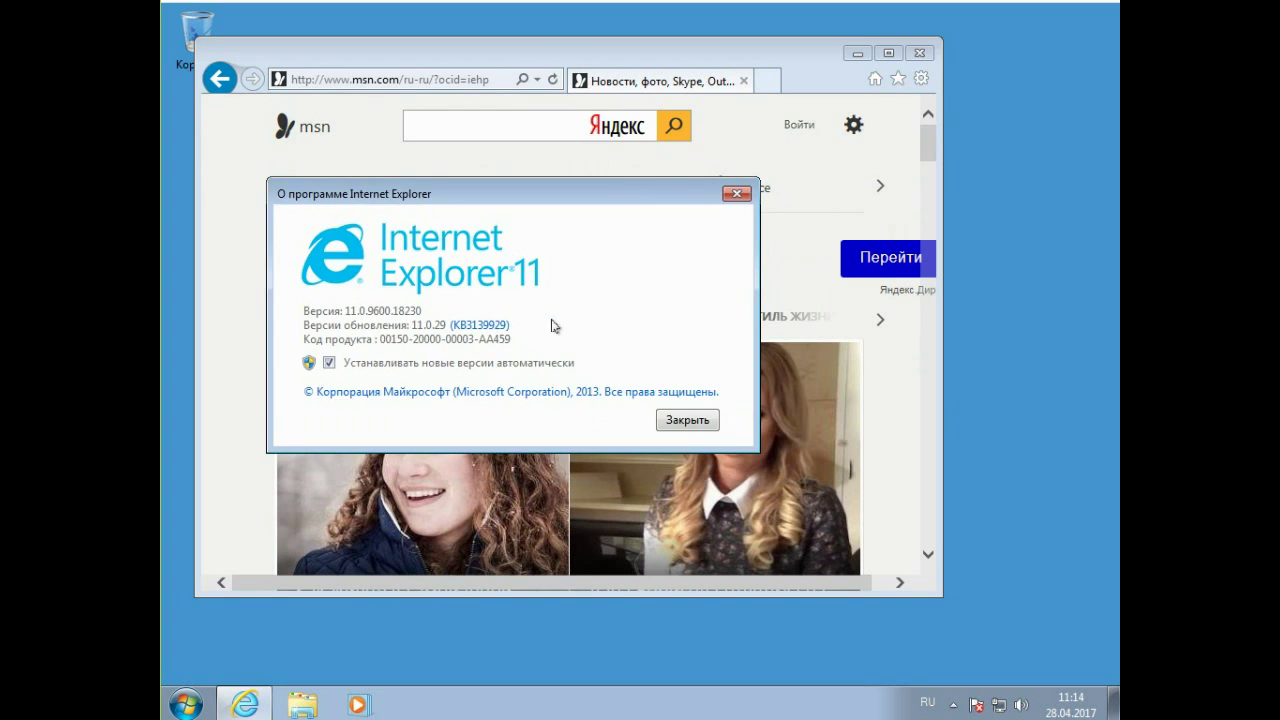
{"action": "left_click", "coordinate": [688, 421]}
{"action": "left_click", "coordinate": [919, 52]}
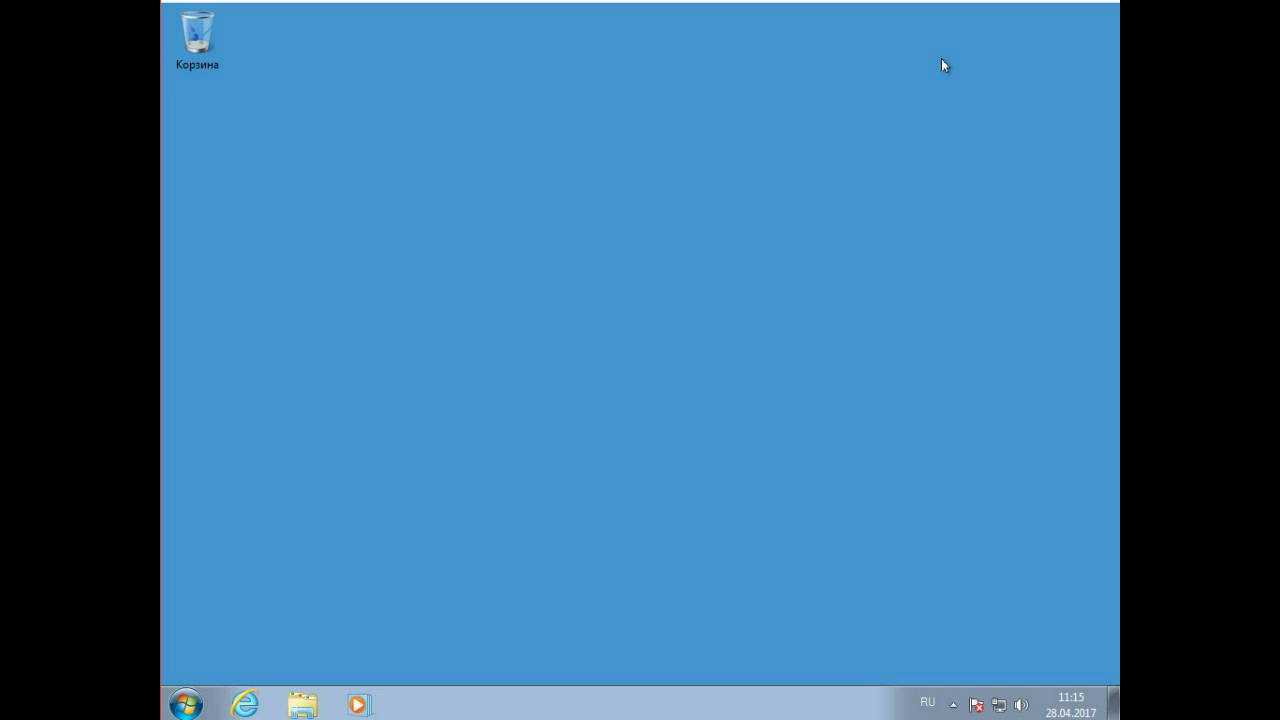
Step: In Internet Explorer, search Yandex for "firefox" from the MSN page and open the first result's Firefox download page
{"action": "left_click", "coordinate": [231, 703]}
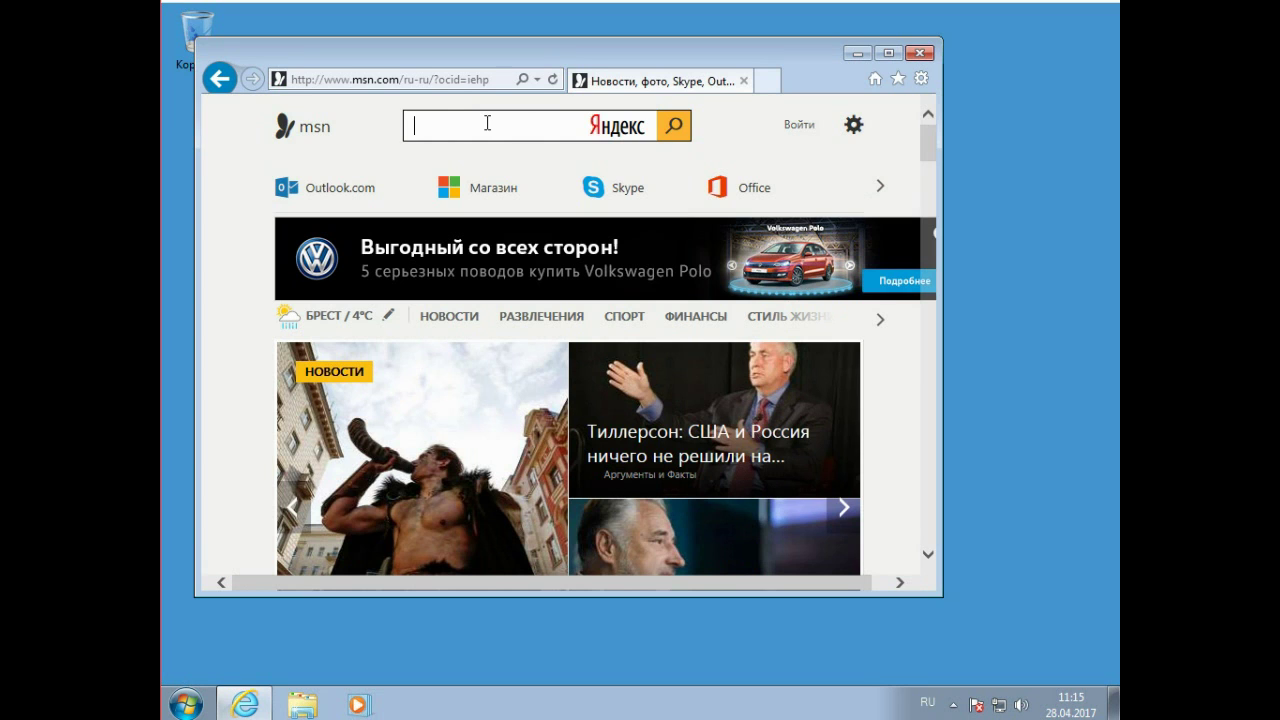
{"action": "type", "text": "a"}
{"action": "key", "text": "BackSpace"}
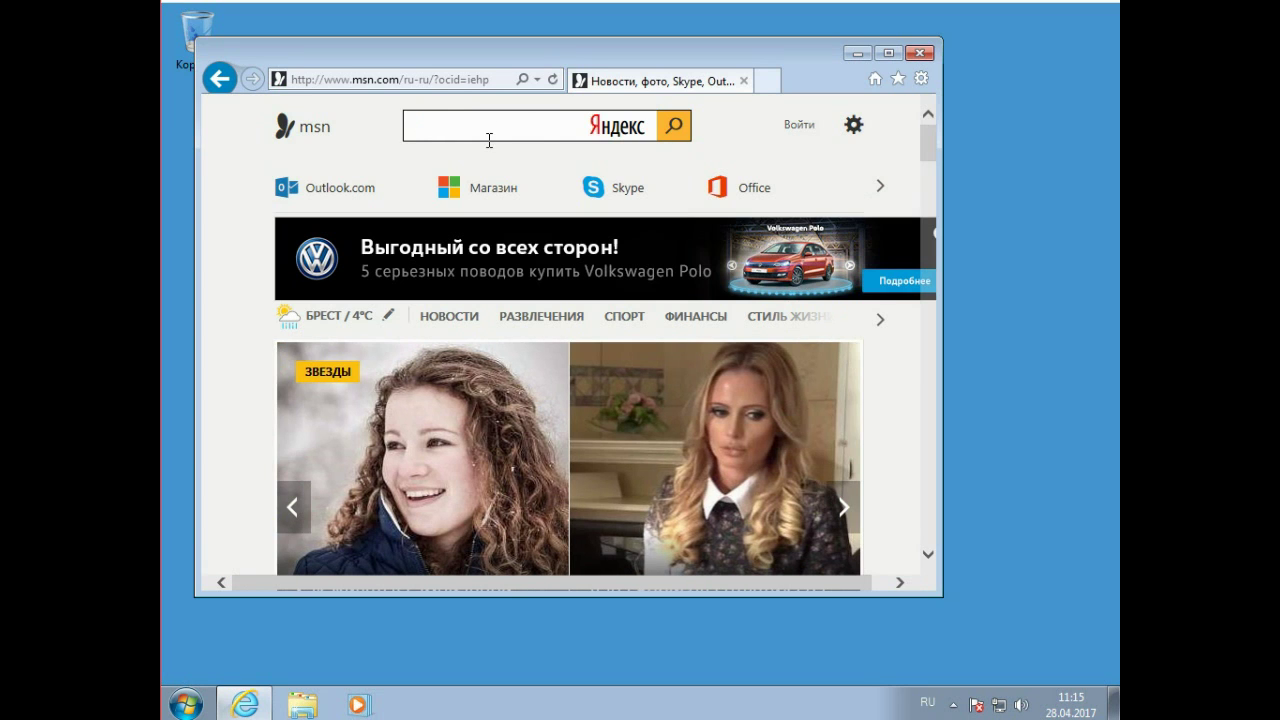
{"action": "key", "text": "alt+shift"}
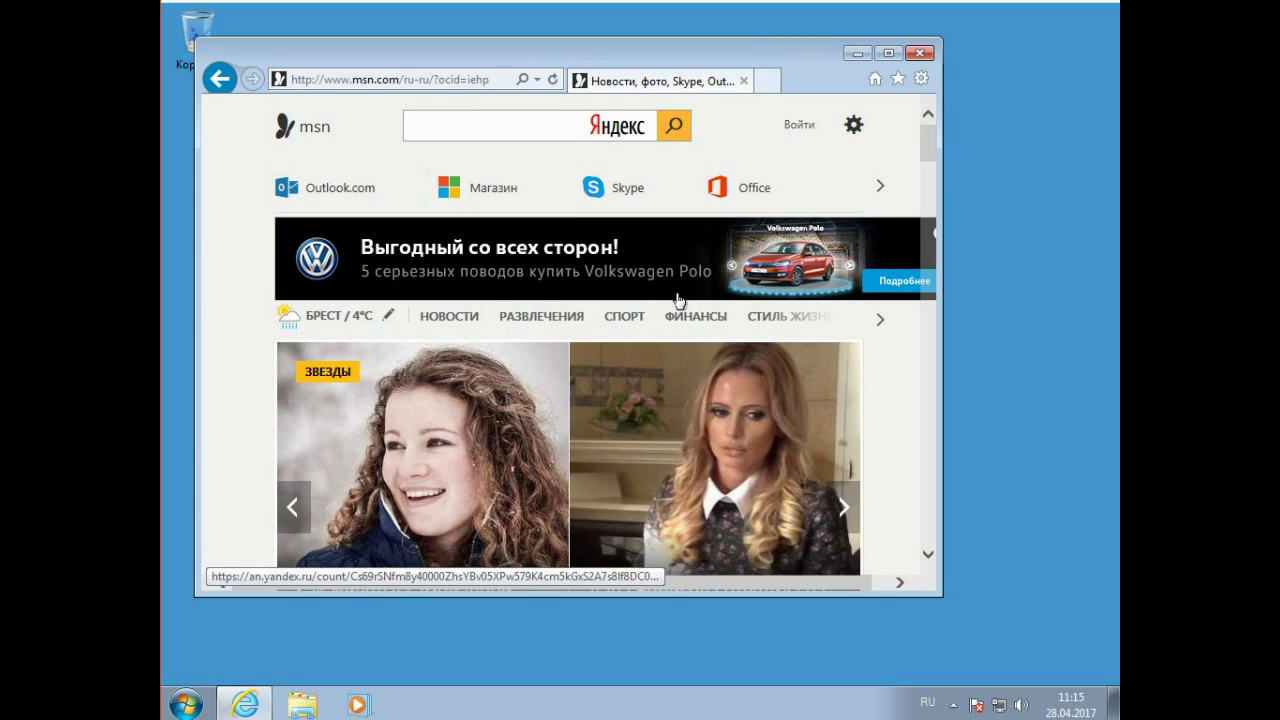
{"action": "type", "text": "f"}
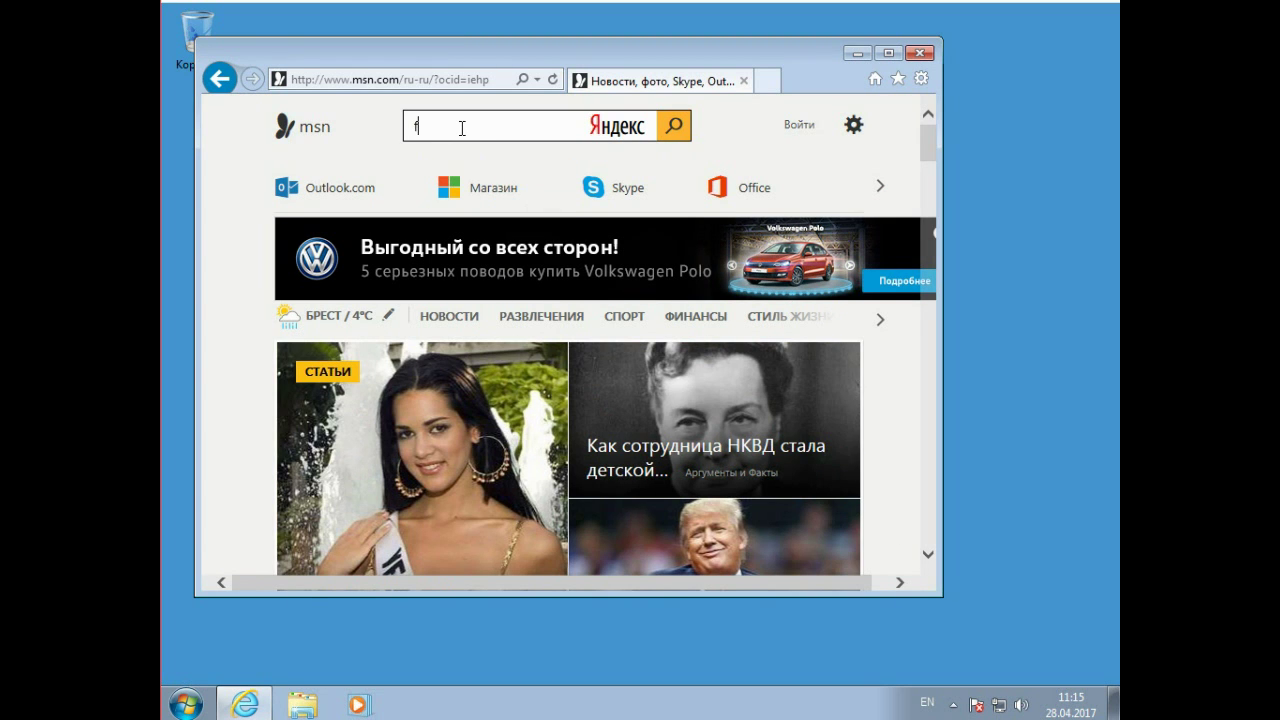
{"action": "type", "text": "irefox"}
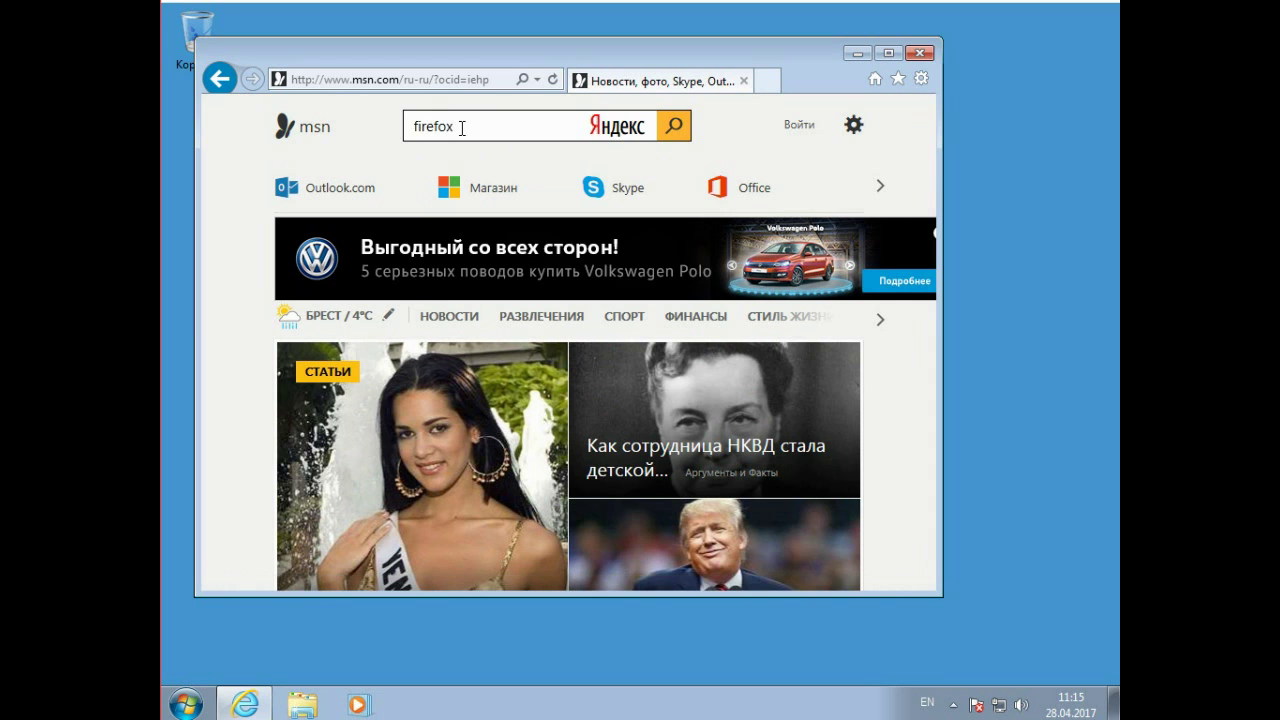
{"action": "key", "text": "Return"}
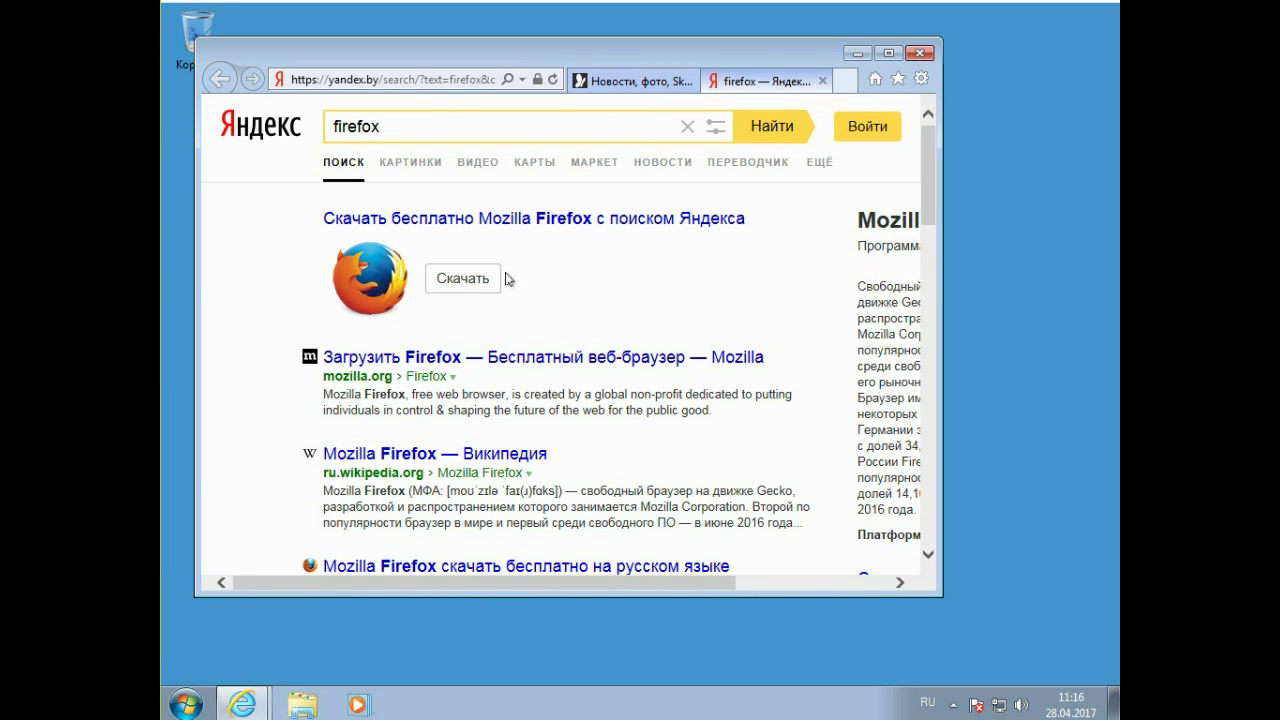
{"action": "left_click", "coordinate": [465, 279]}
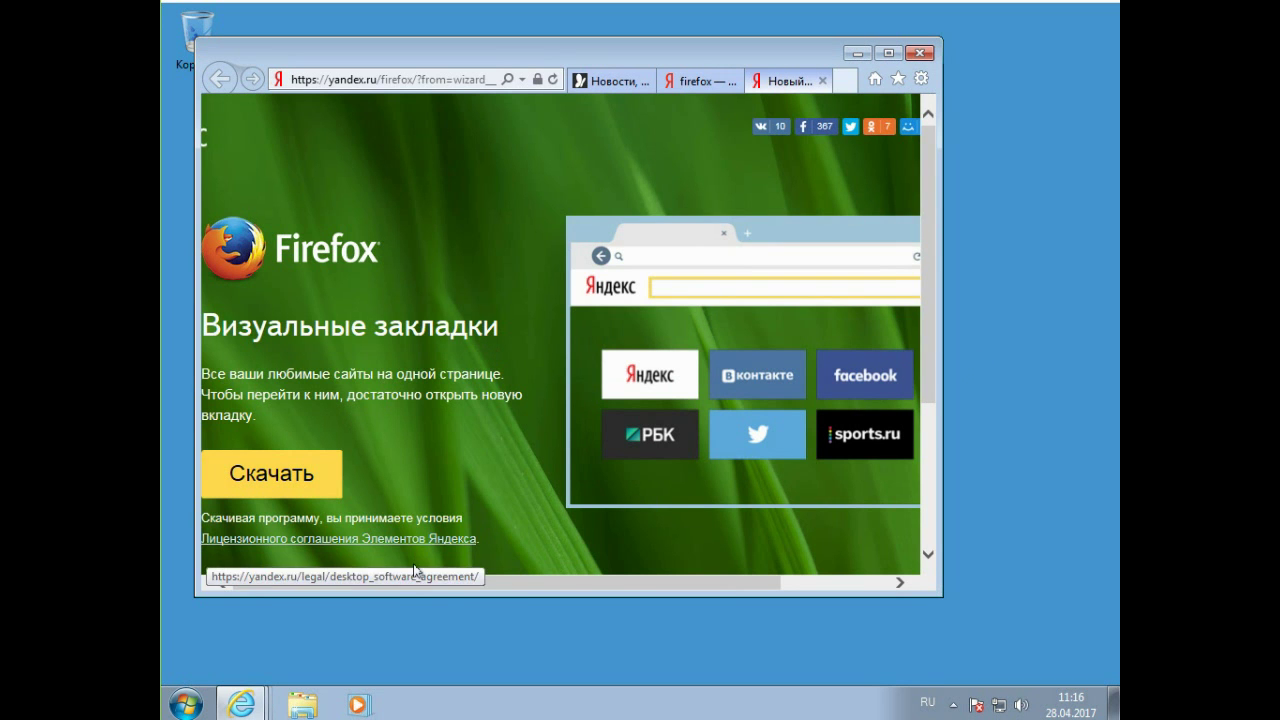
{"action": "left_click_drag", "start_coordinate": [731, 589], "coordinate": [663, 591]}
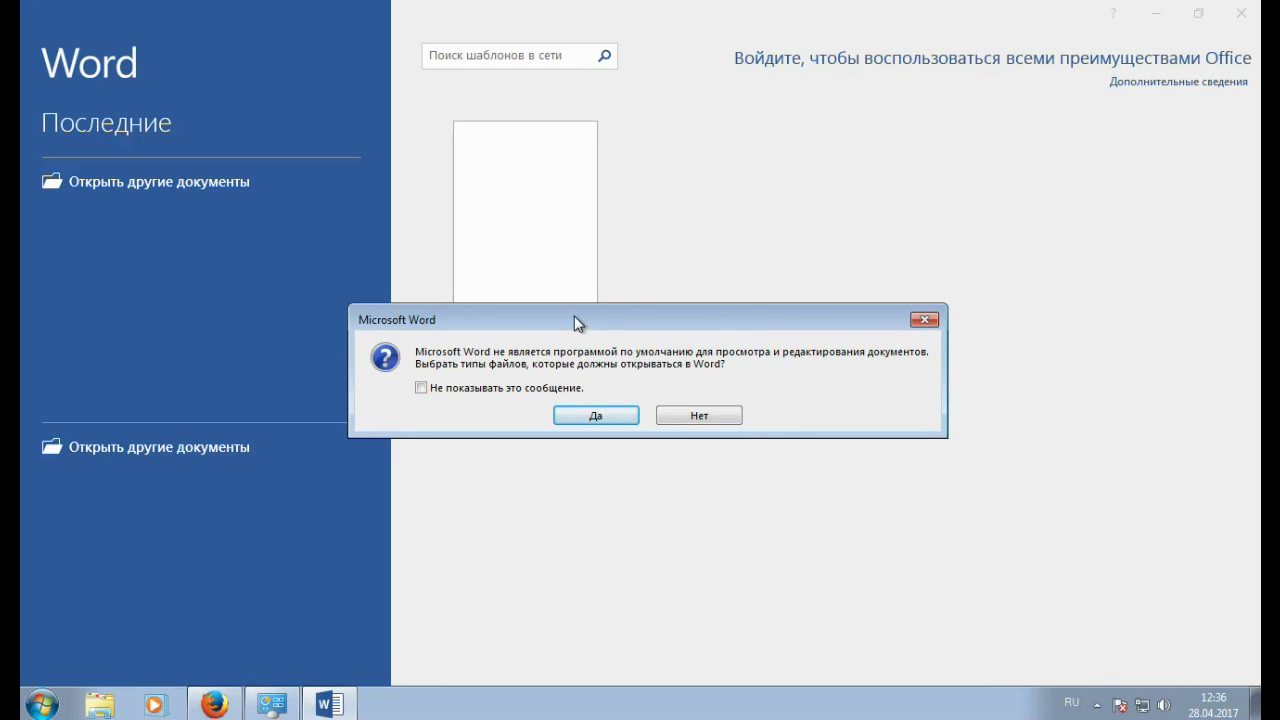
Step: Save Word 2016's default file-type associations and dismiss the Office activation wizard and remaining startup prompt
{"action": "left_click", "coordinate": [716, 348]}
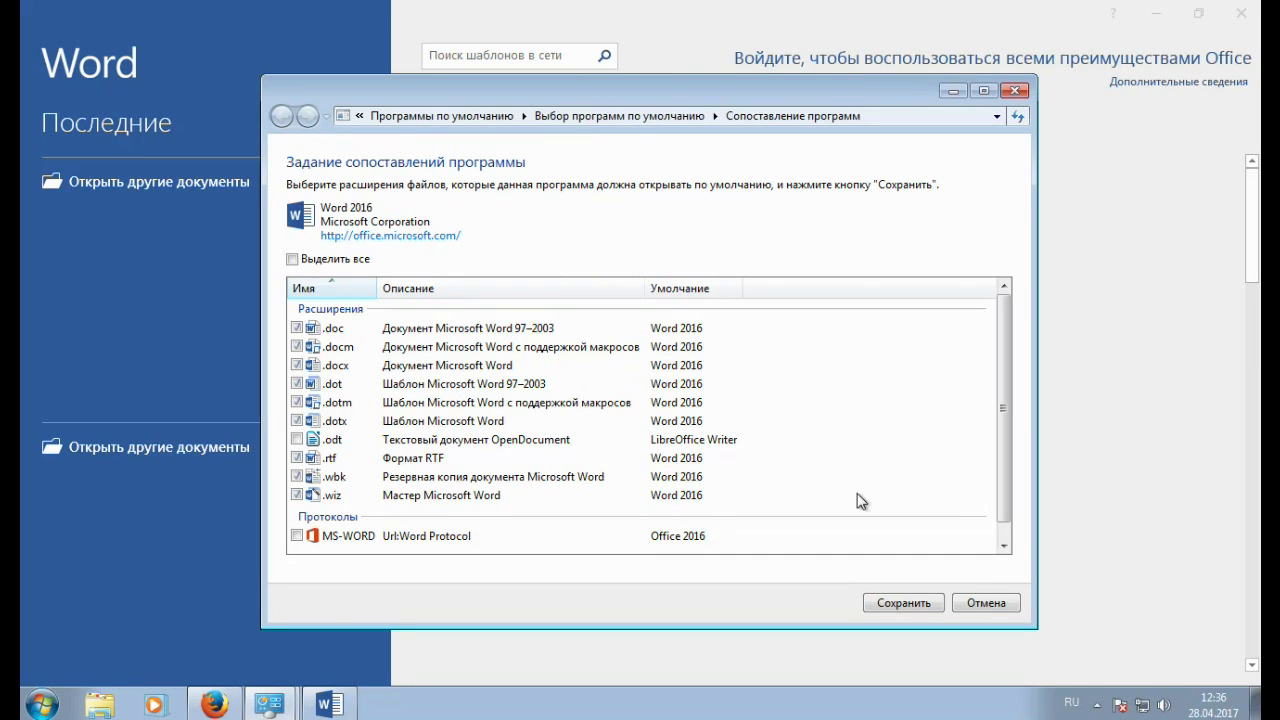
{"action": "left_click", "coordinate": [898, 604]}
{"action": "left_click", "coordinate": [908, 527]}
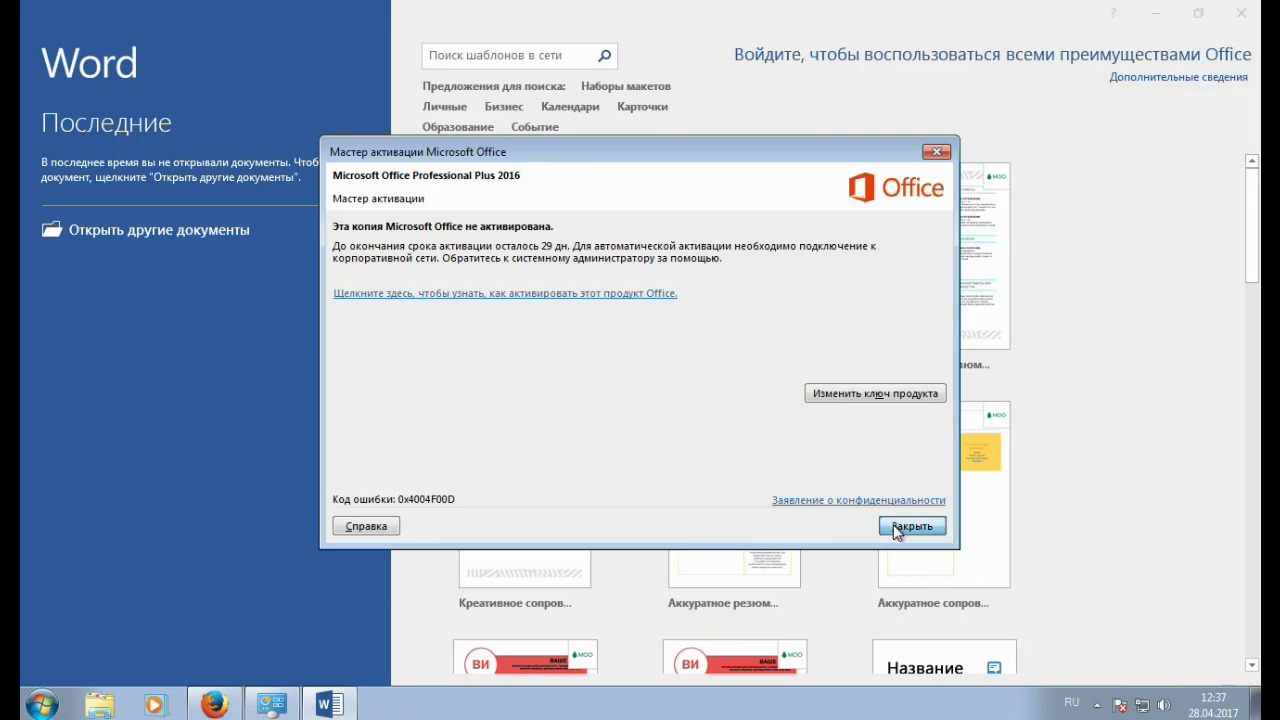
{"action": "left_click", "coordinate": [419, 336]}
{"action": "left_click", "coordinate": [864, 483]}
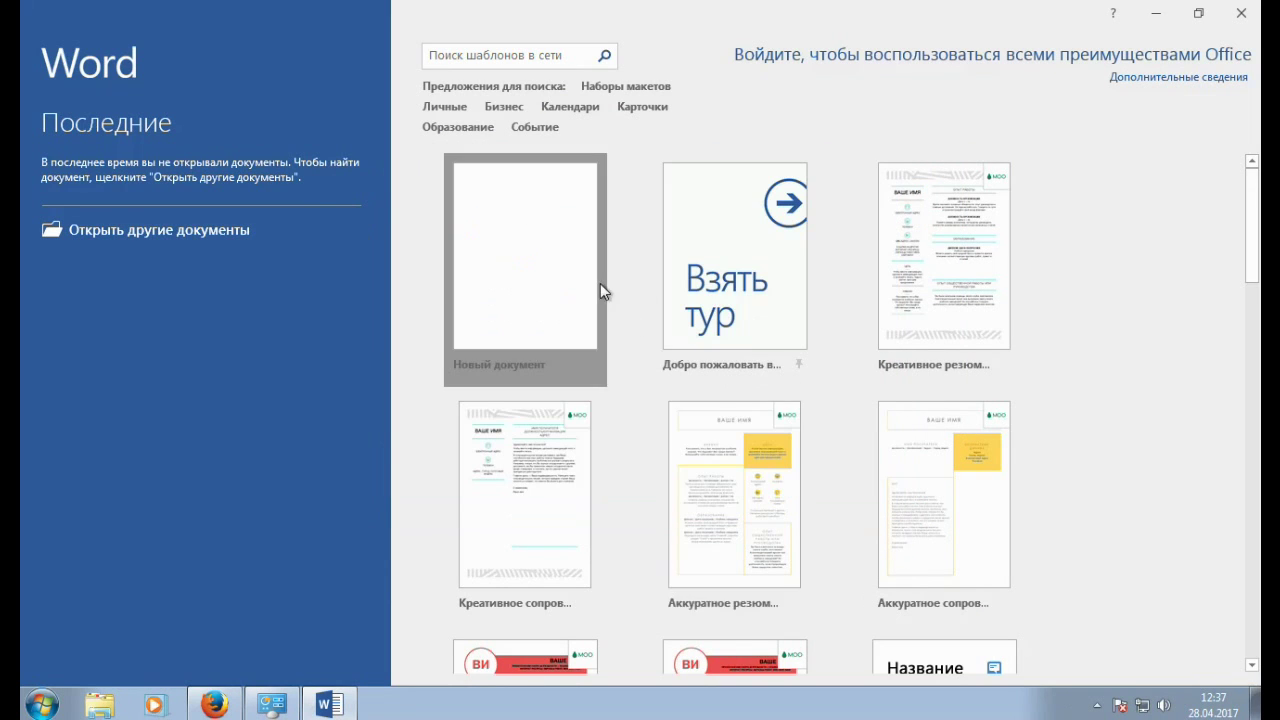
Step: Create a blank Word document, enter the test text "нкенкепарапрап" and close Word
{"action": "left_click", "coordinate": [597, 285]}
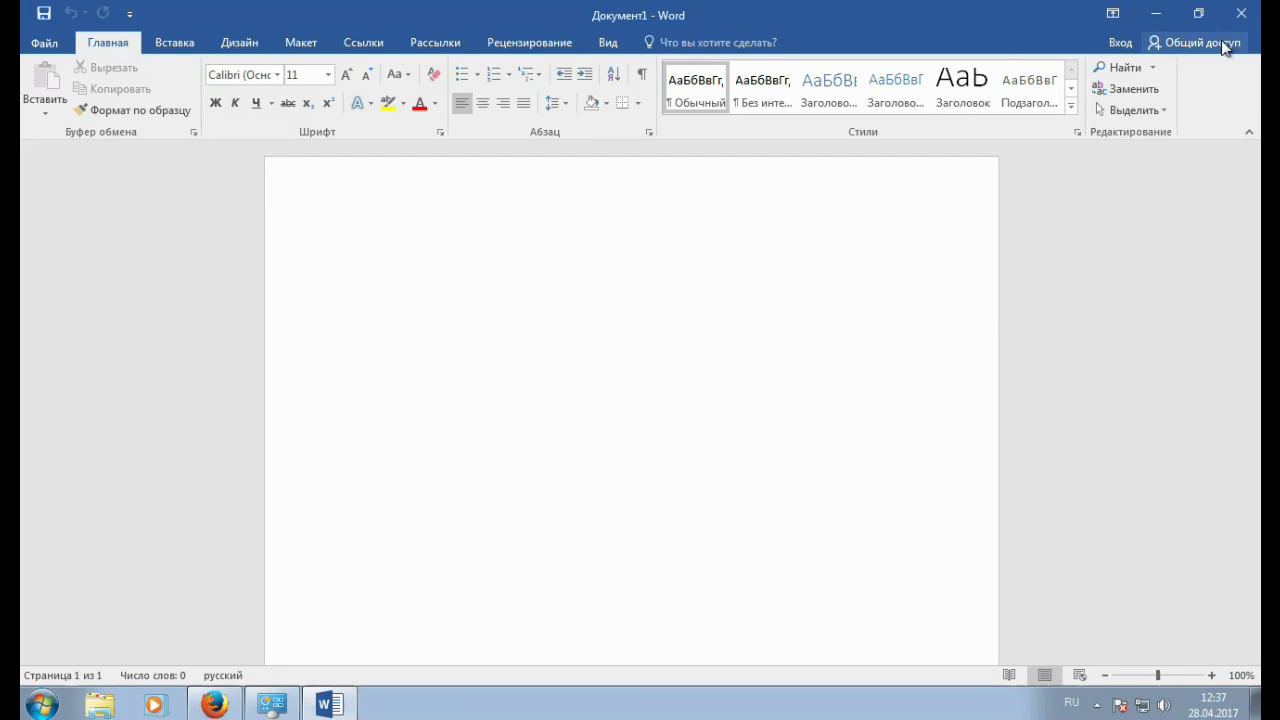
{"action": "type", "text": "нкенке"}
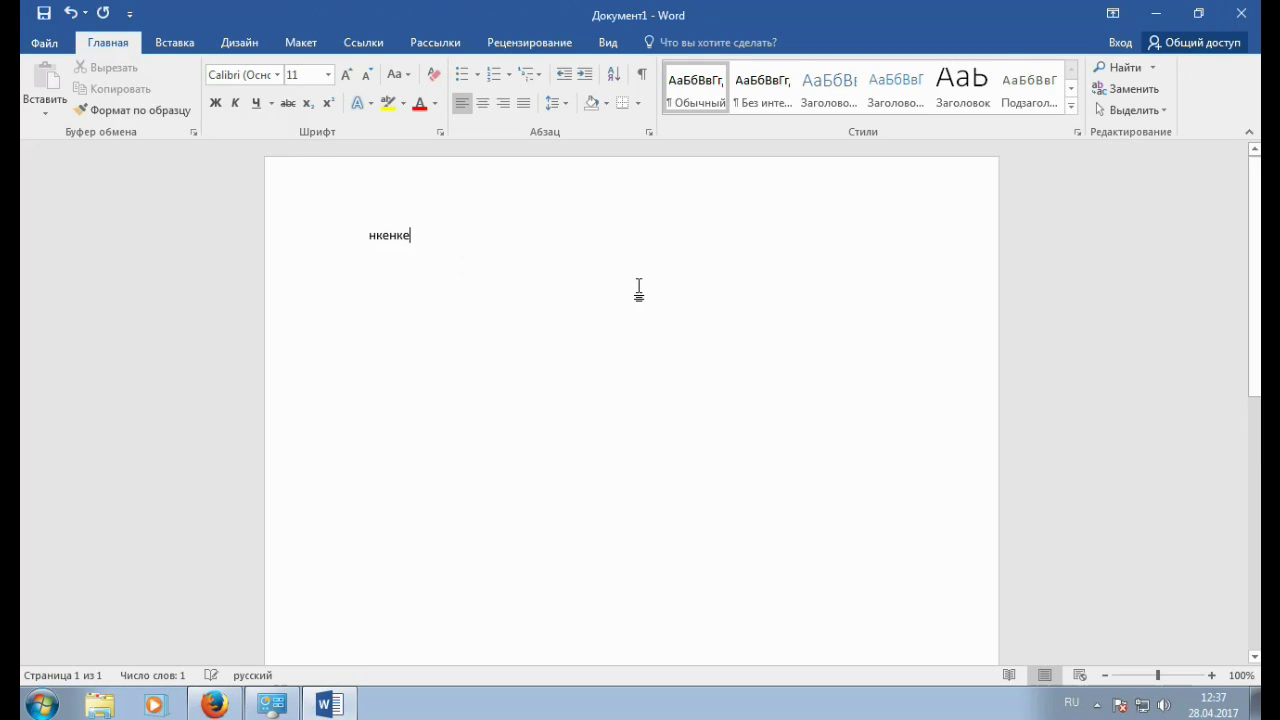
{"action": "type", "text": "парапрап"}
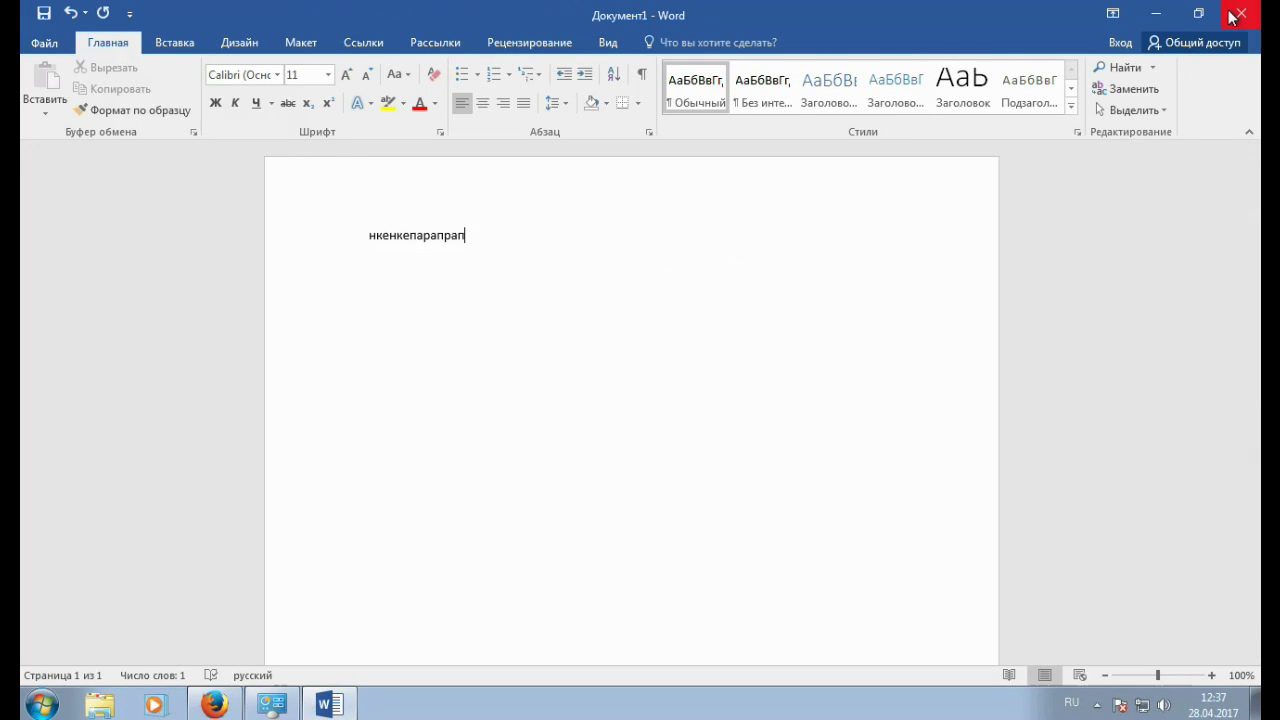
{"action": "left_click", "coordinate": [1240, 15]}
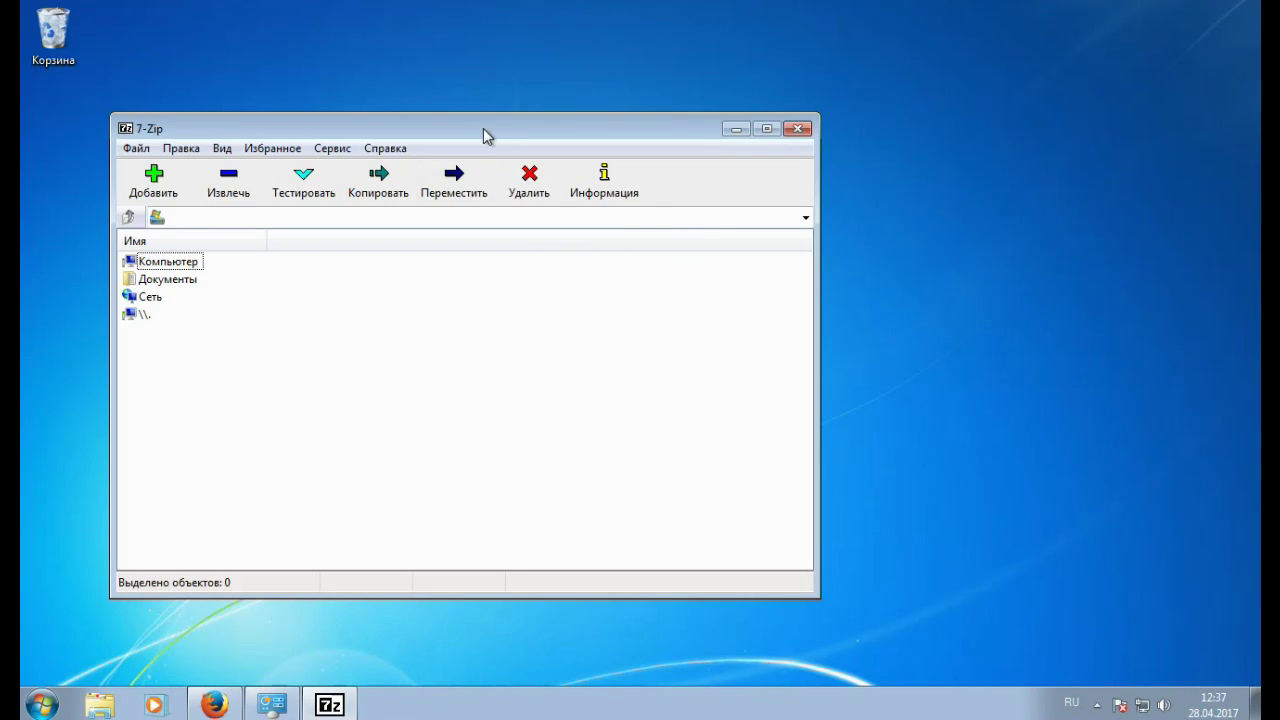
Step: Look over the 7-Zip file manager, moving its window on the desktop, and close it
{"action": "left_click_drag", "start_coordinate": [490, 132], "coordinate": [598, 116]}
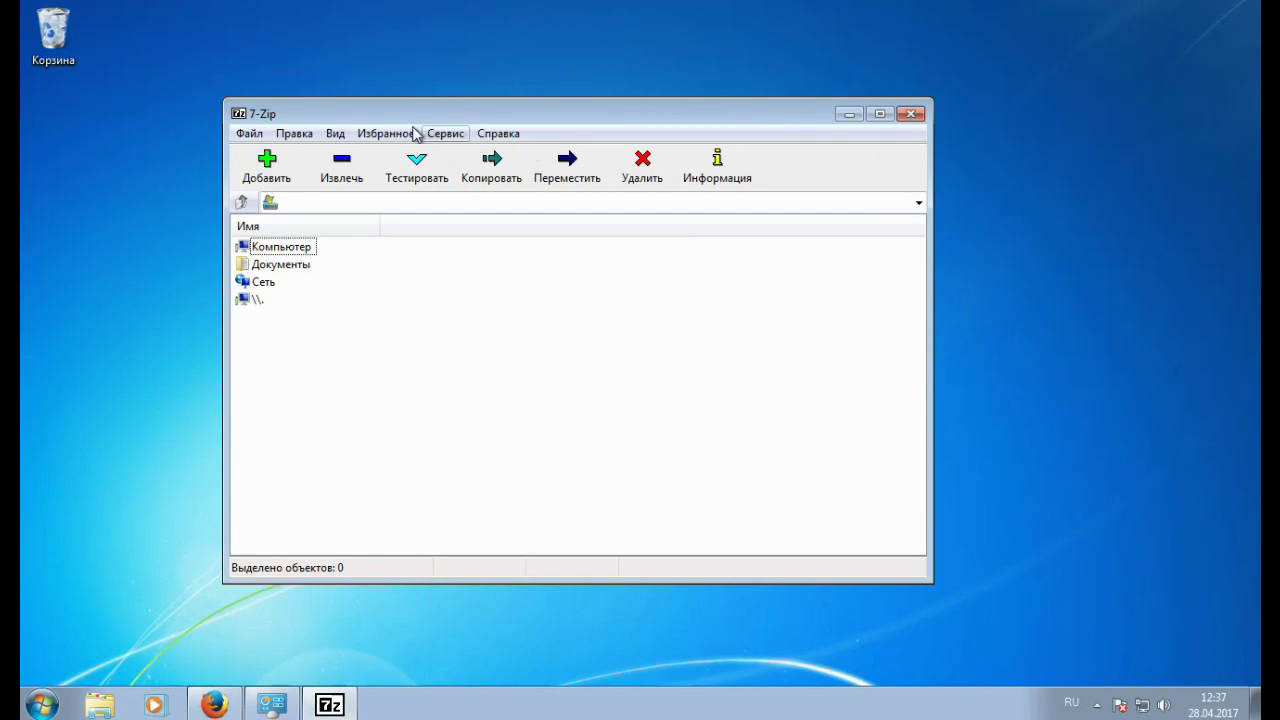
{"action": "left_click_drag", "start_coordinate": [402, 106], "coordinate": [363, 77]}
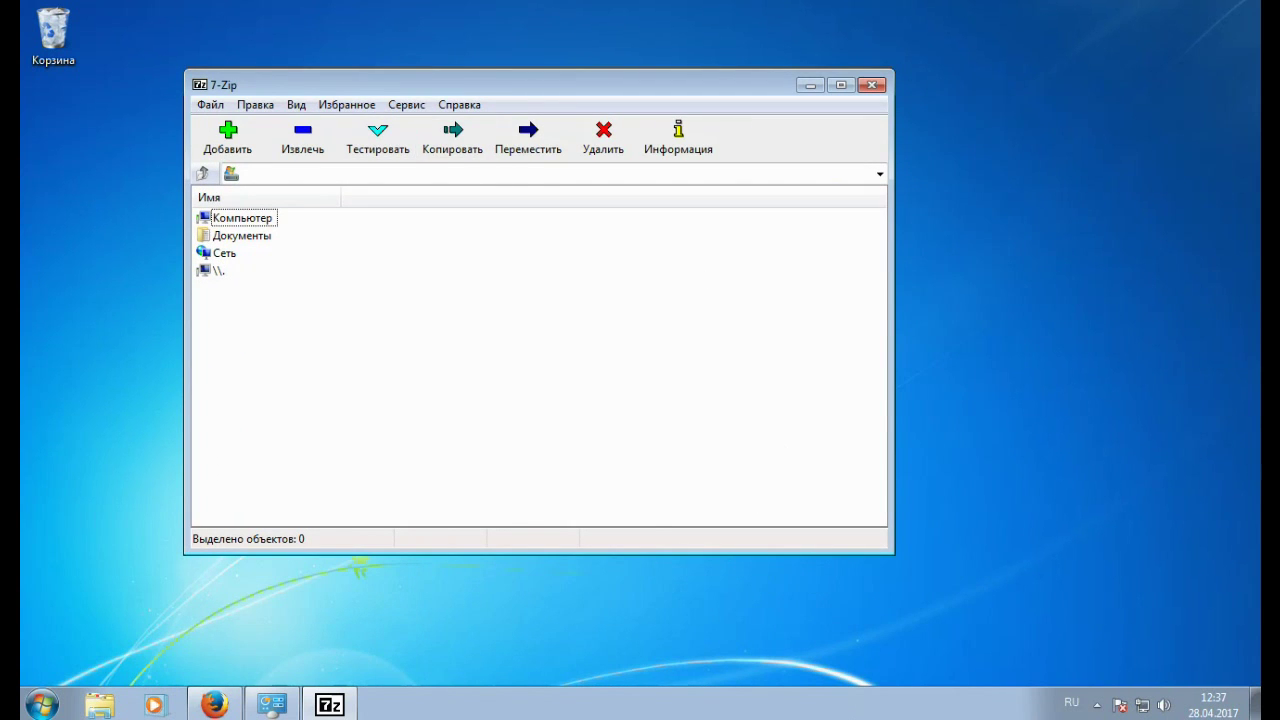
{"action": "key", "text": "alt+F4"}
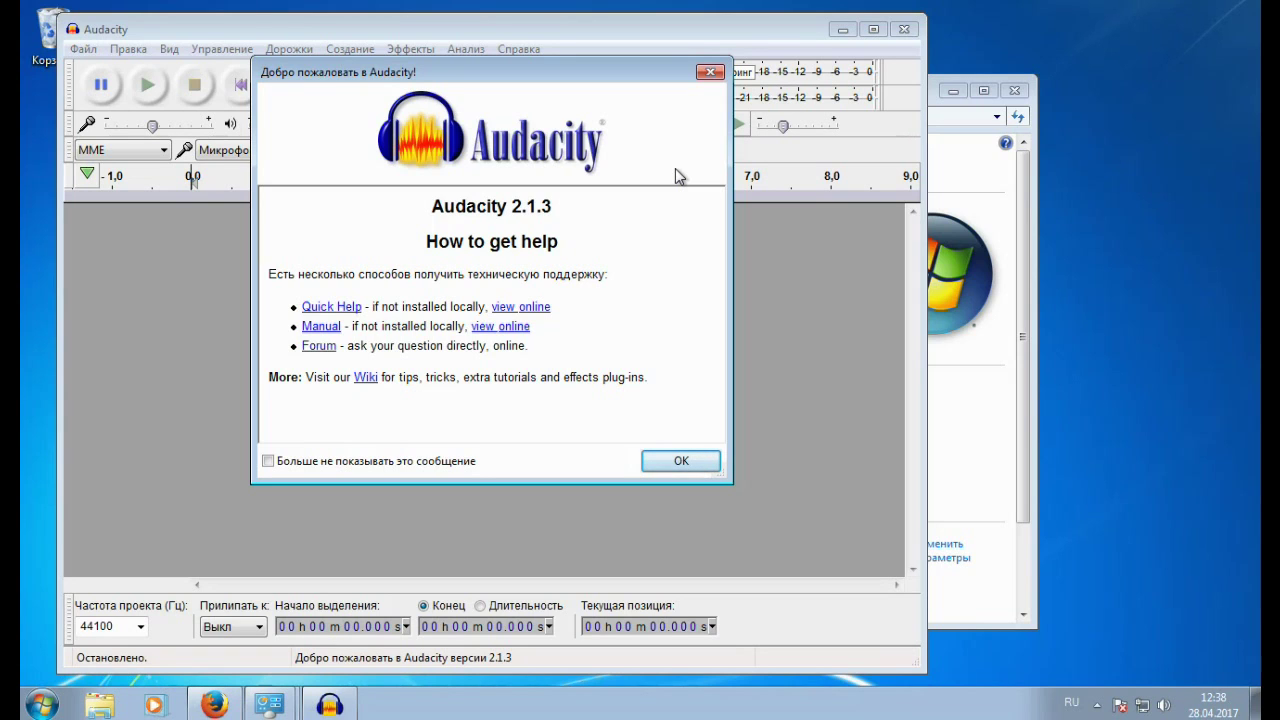
Step: Dismiss the Audacity welcome dialog
{"action": "left_click", "coordinate": [656, 464]}
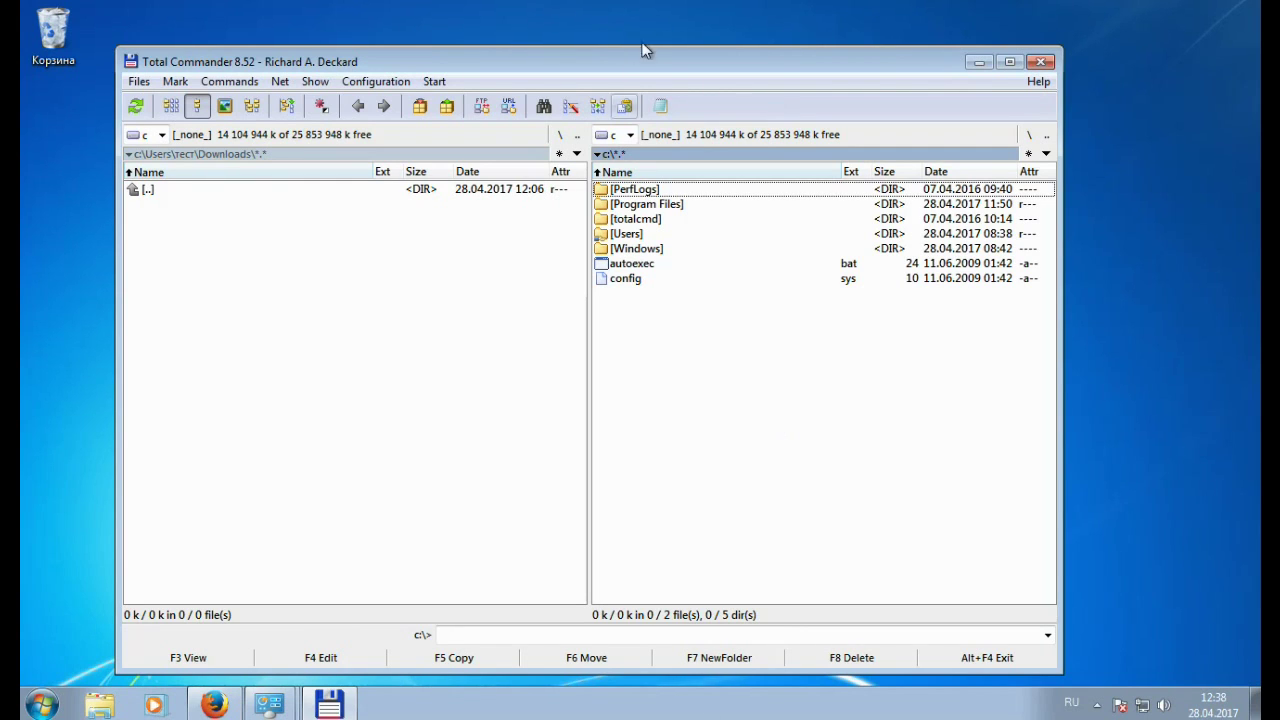
{"action": "left_click_drag", "start_coordinate": [675, 64], "coordinate": [752, 35]}
{"action": "left_click_drag", "start_coordinate": [543, 27], "coordinate": [558, 51]}
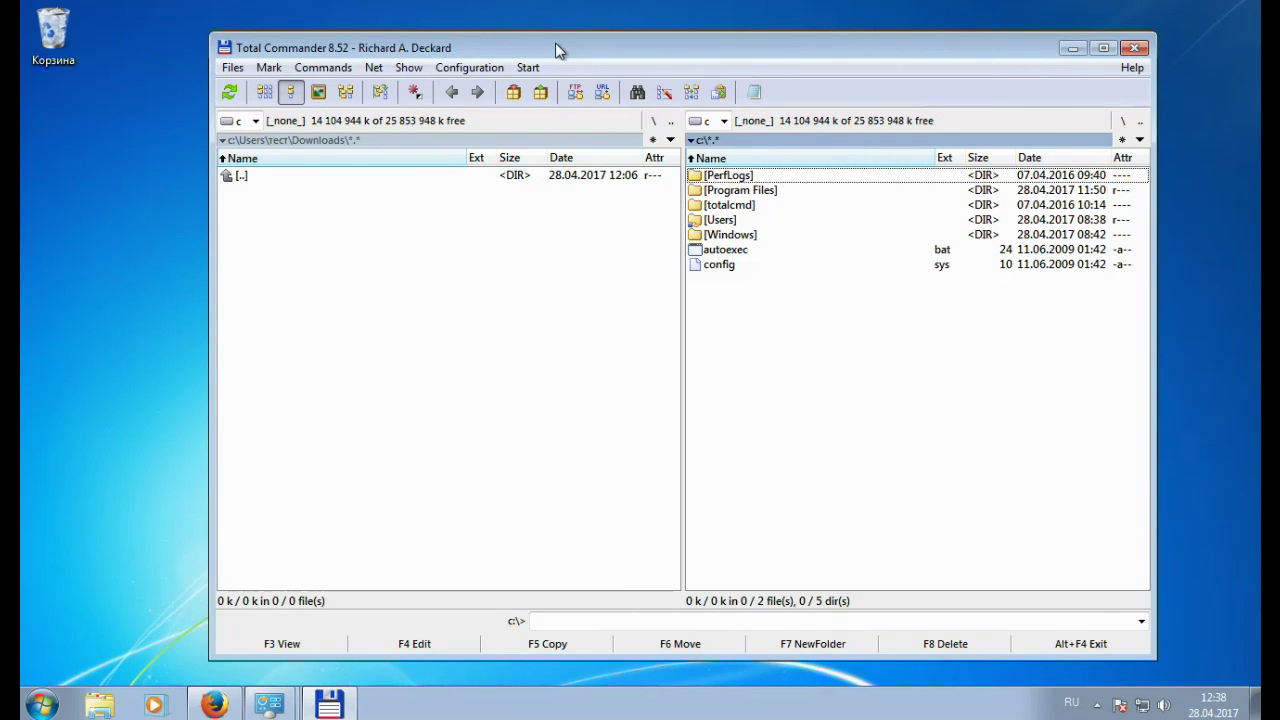
{"action": "left_click_drag", "start_coordinate": [558, 50], "coordinate": [465, 40]}
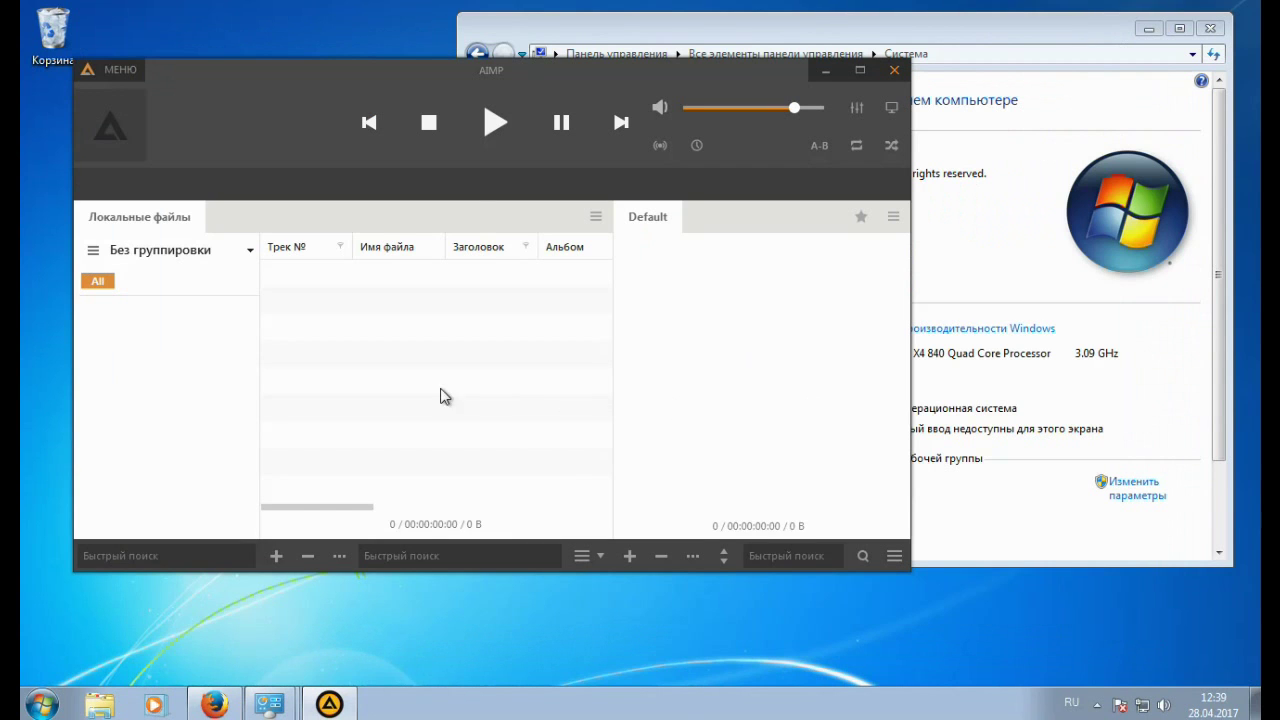
{"action": "left_click_drag", "start_coordinate": [329, 67], "coordinate": [332, 109]}
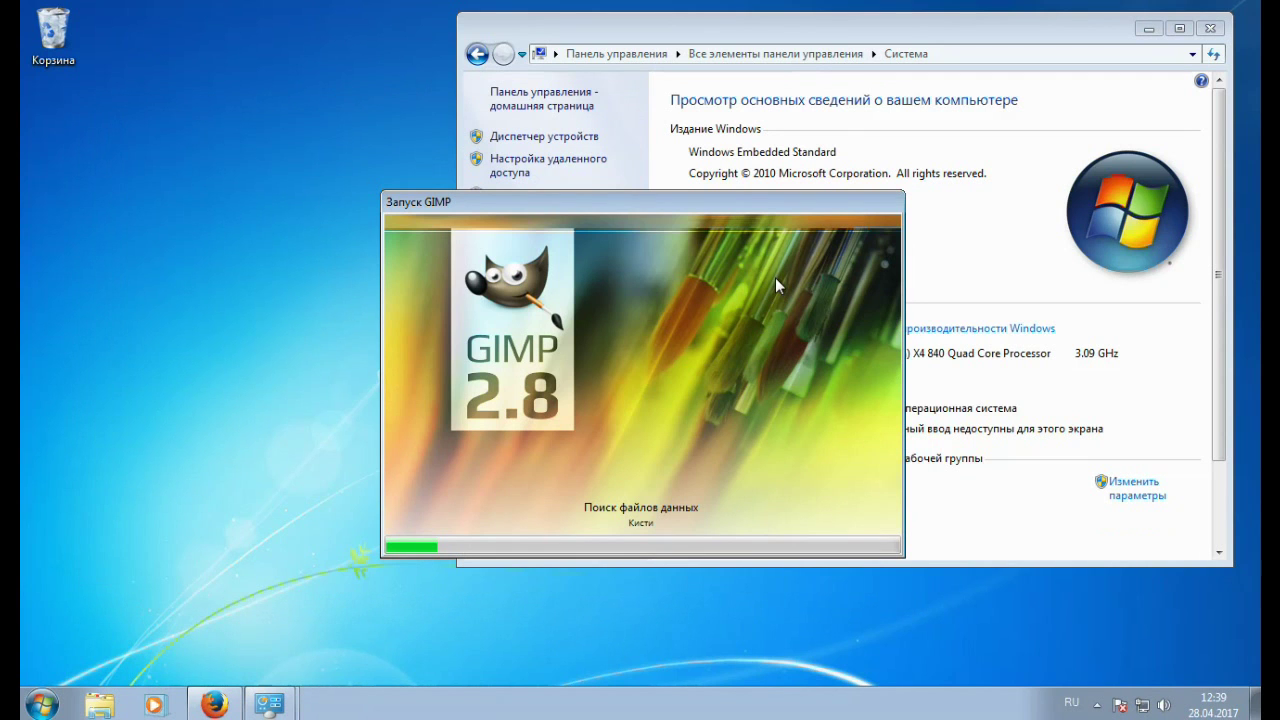
Step: Open the About information for GIMP and reposition its window to view the version details
{"action": "left_click_drag", "start_coordinate": [687, 210], "coordinate": [513, 184]}
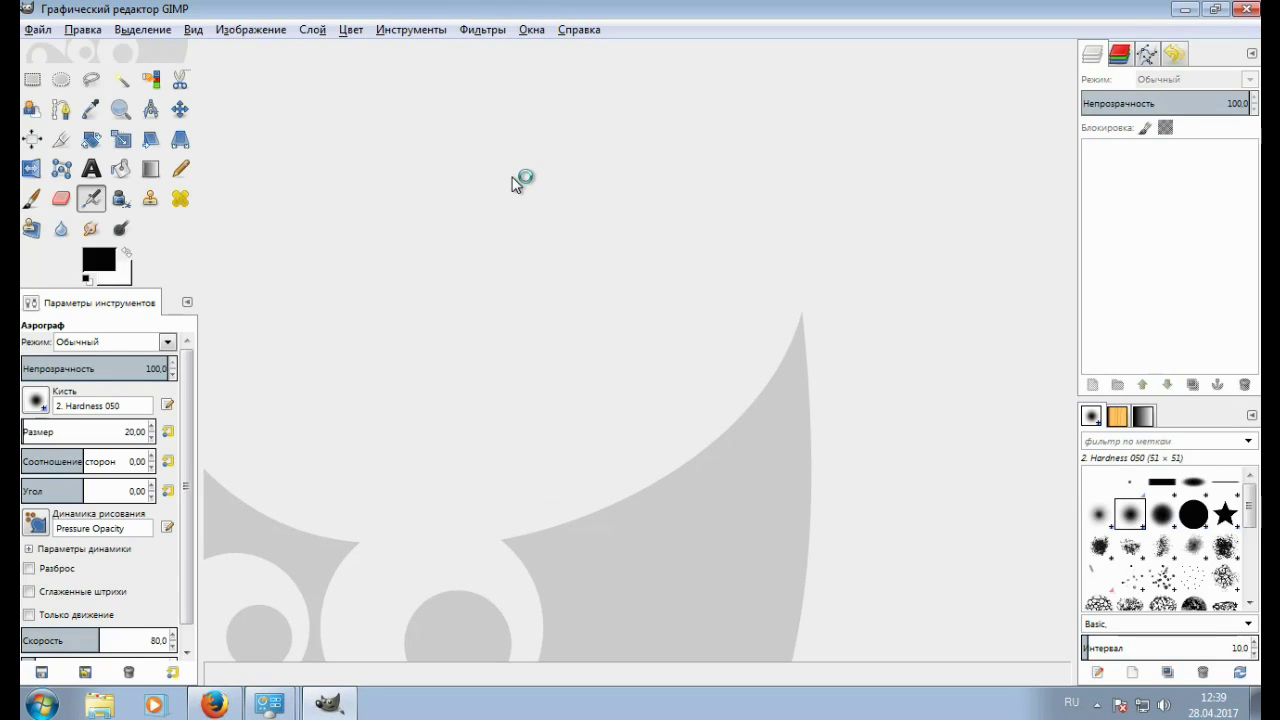
{"action": "left_click", "coordinate": [580, 30]}
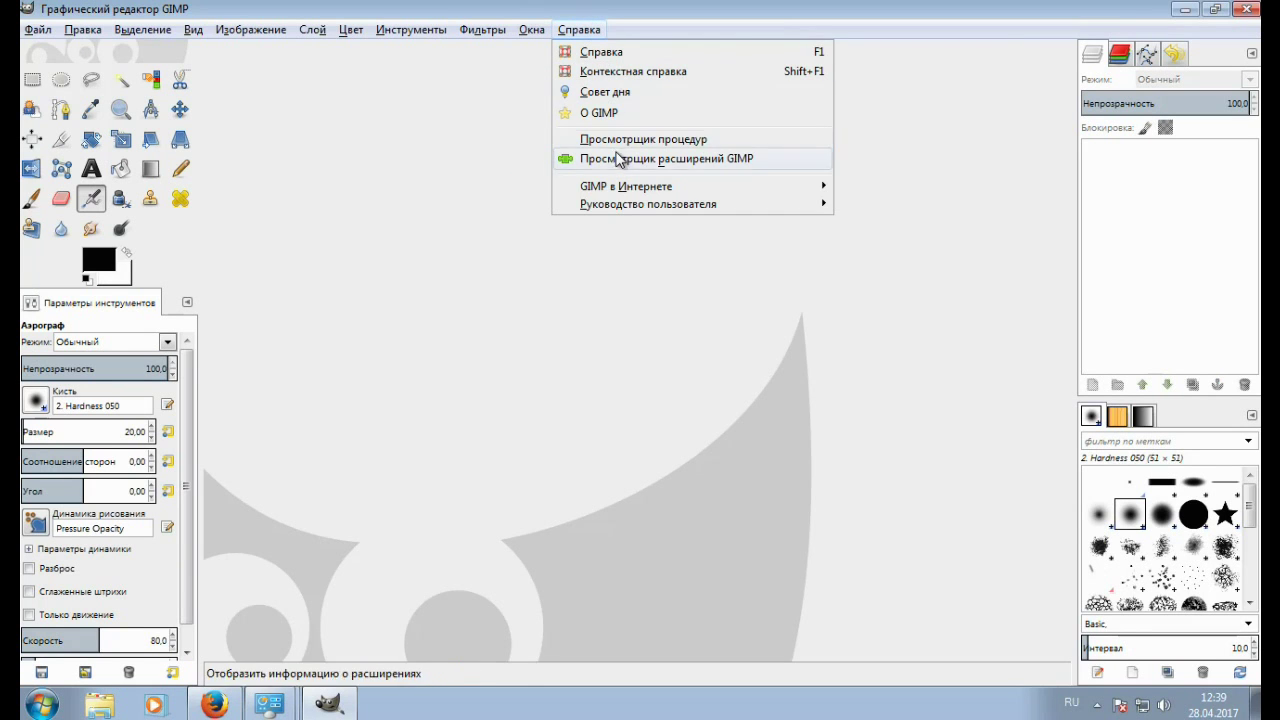
{"action": "left_click", "coordinate": [608, 113]}
{"action": "left_click_drag", "start_coordinate": [621, 207], "coordinate": [407, 146]}
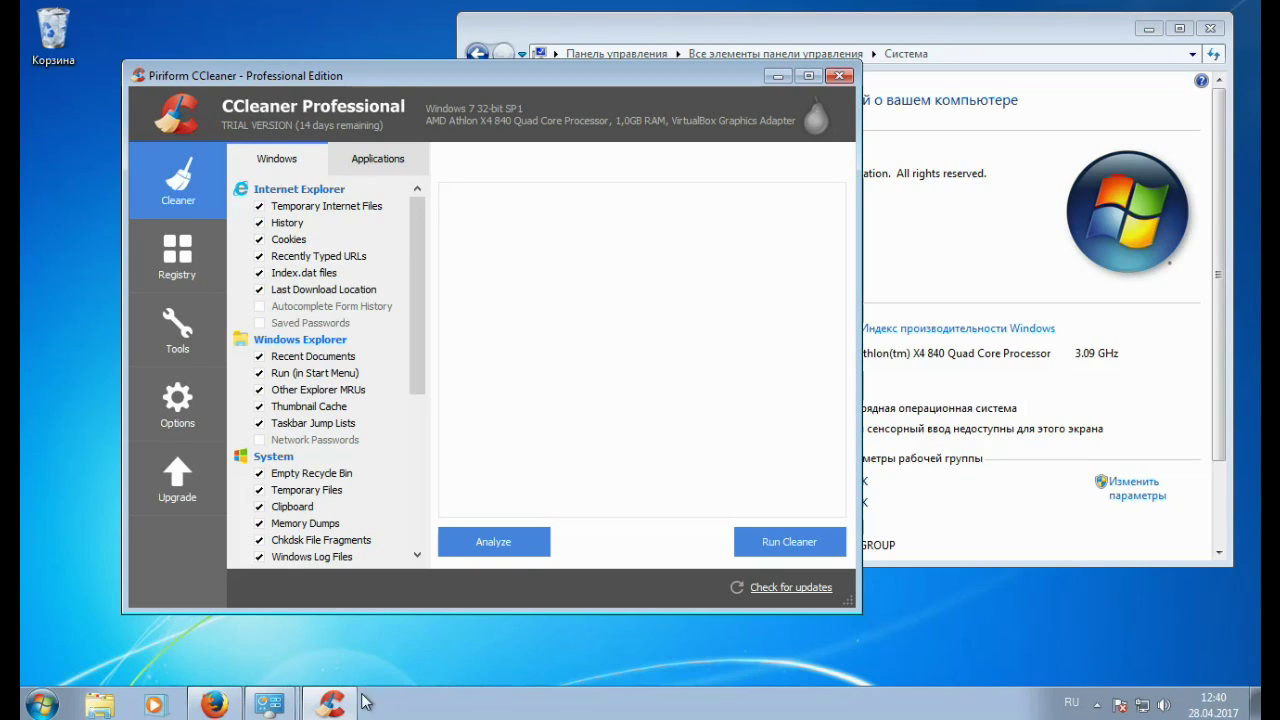
Step: Start Task Manager beside CCleaner and reposition its window to examine processor and memory usage on the performance page
{"action": "mouse_move", "coordinate": [354, 702]}
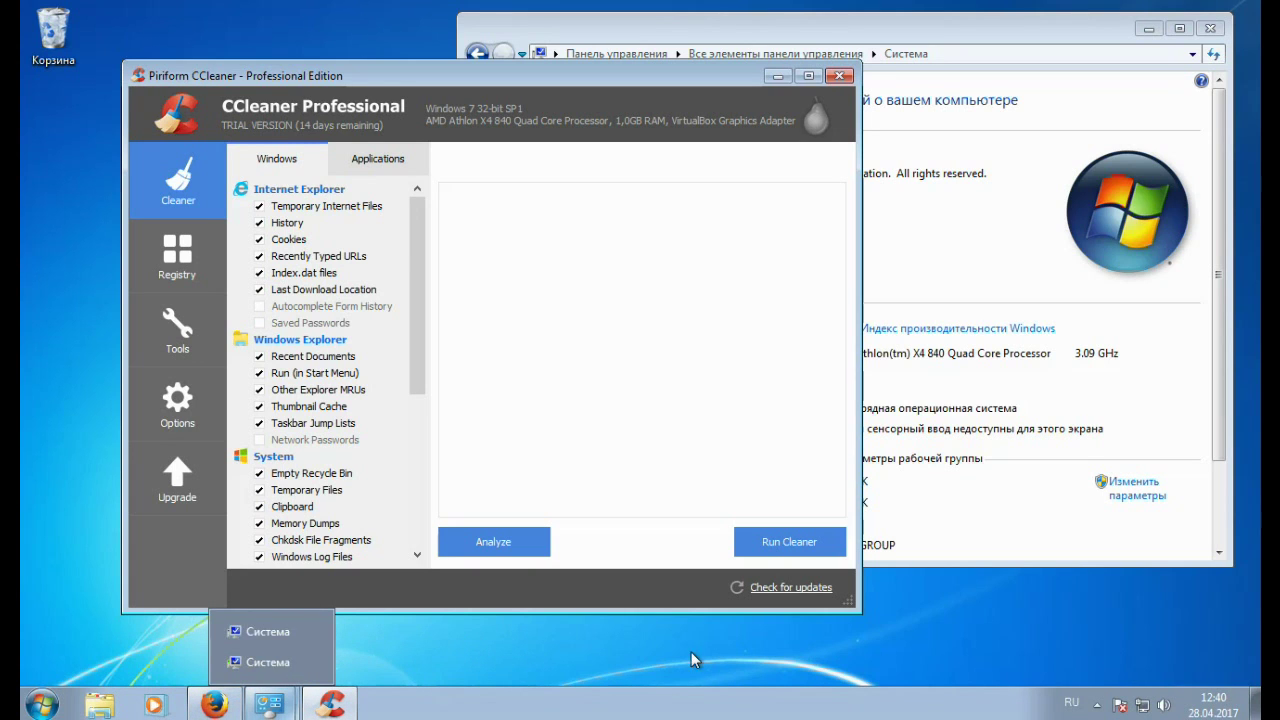
{"action": "right_click", "coordinate": [549, 705]}
{"action": "left_click", "coordinate": [605, 638]}
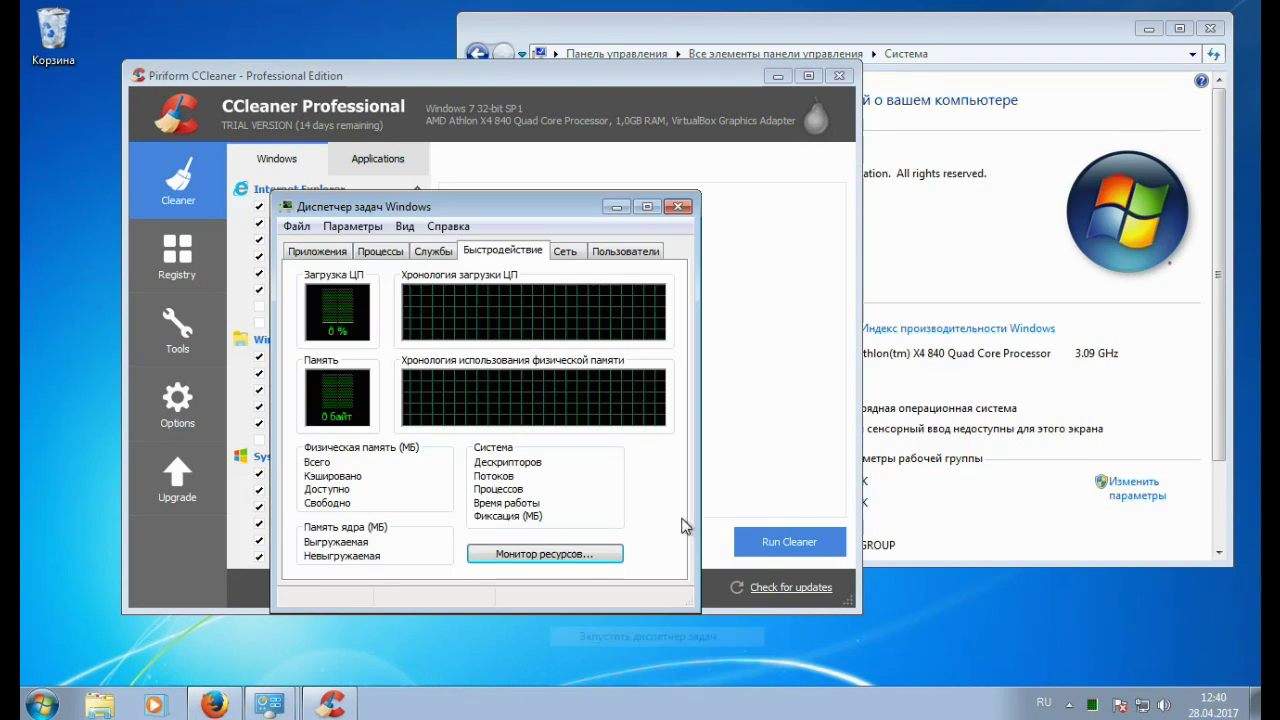
{"action": "left_click_drag", "start_coordinate": [432, 210], "coordinate": [636, 215]}
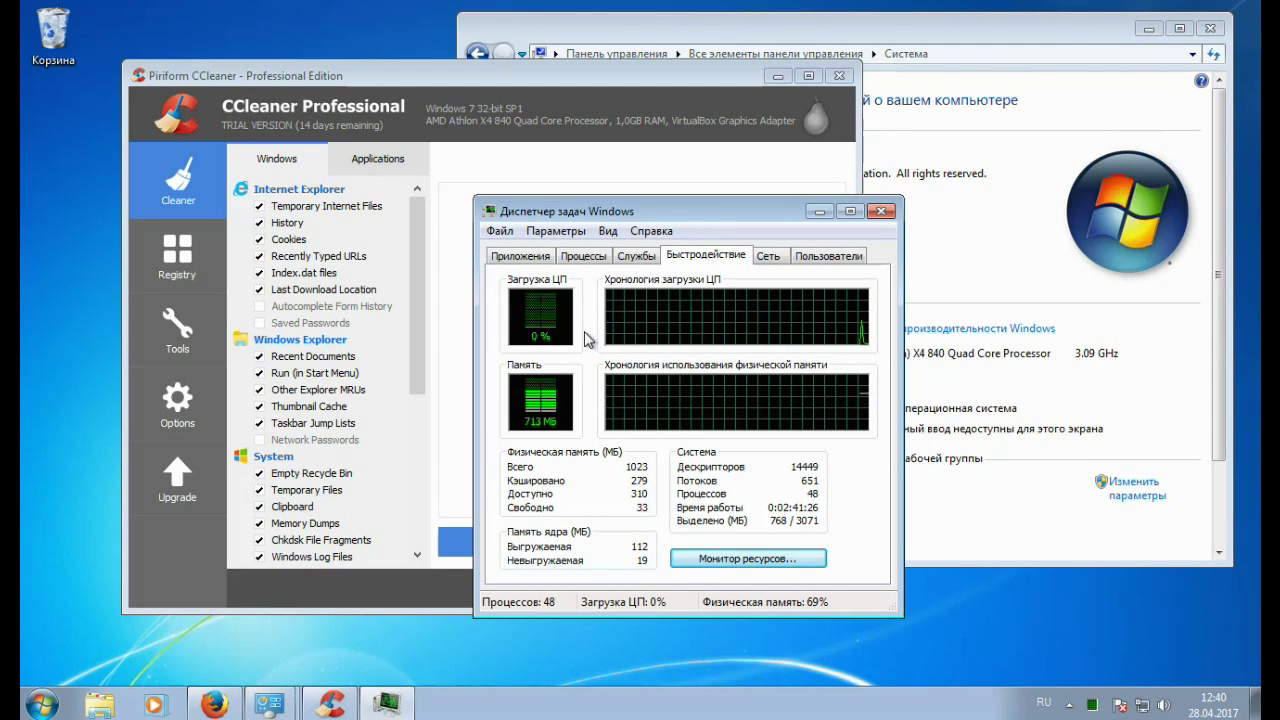
{"action": "left_click_drag", "start_coordinate": [763, 211], "coordinate": [704, 205]}
{"action": "mouse_move", "coordinate": [213, 706]}
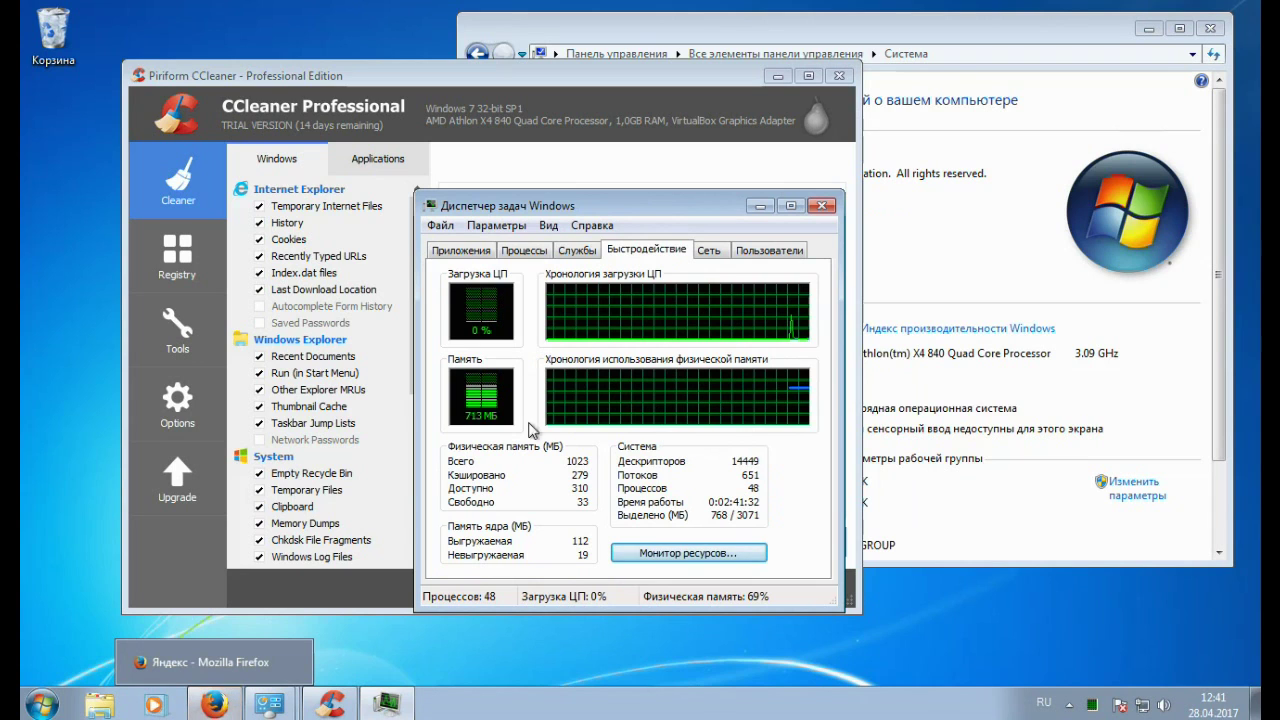
Step: Launch GIMP again and bring Task Manager forward to examine the processor and memory load
{"action": "left_click", "coordinate": [46, 697]}
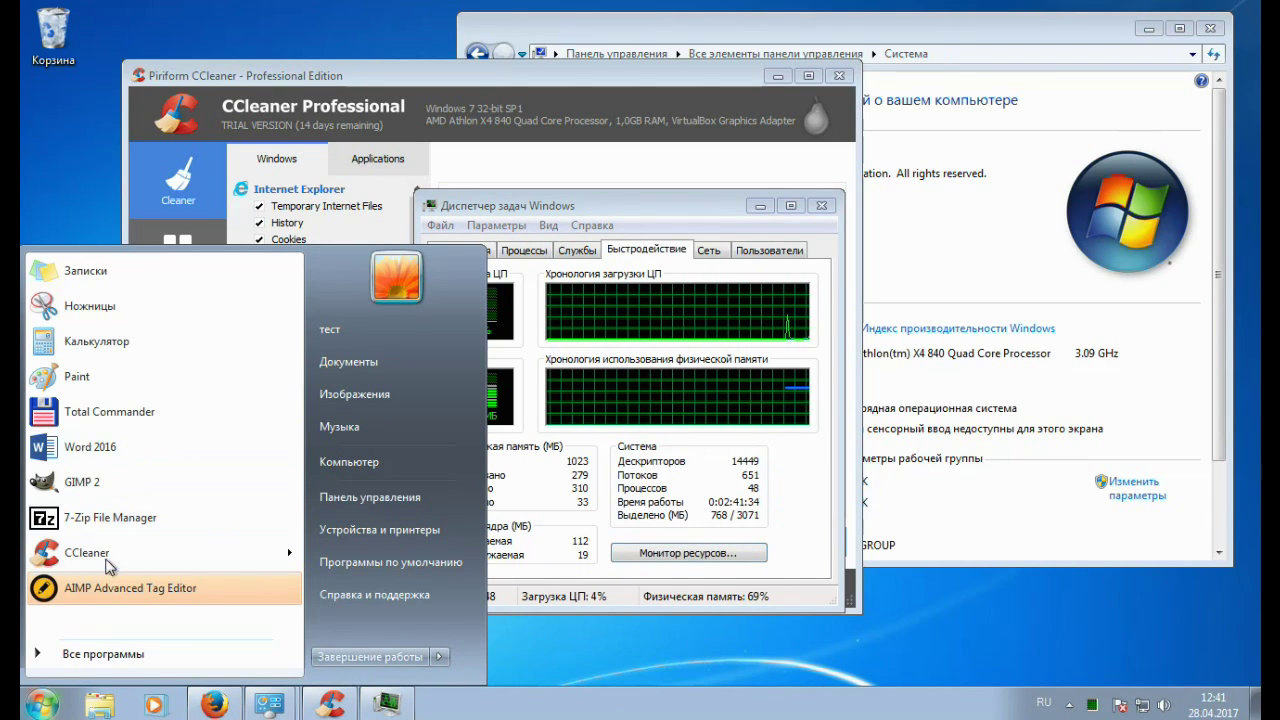
{"action": "left_click", "coordinate": [120, 510]}
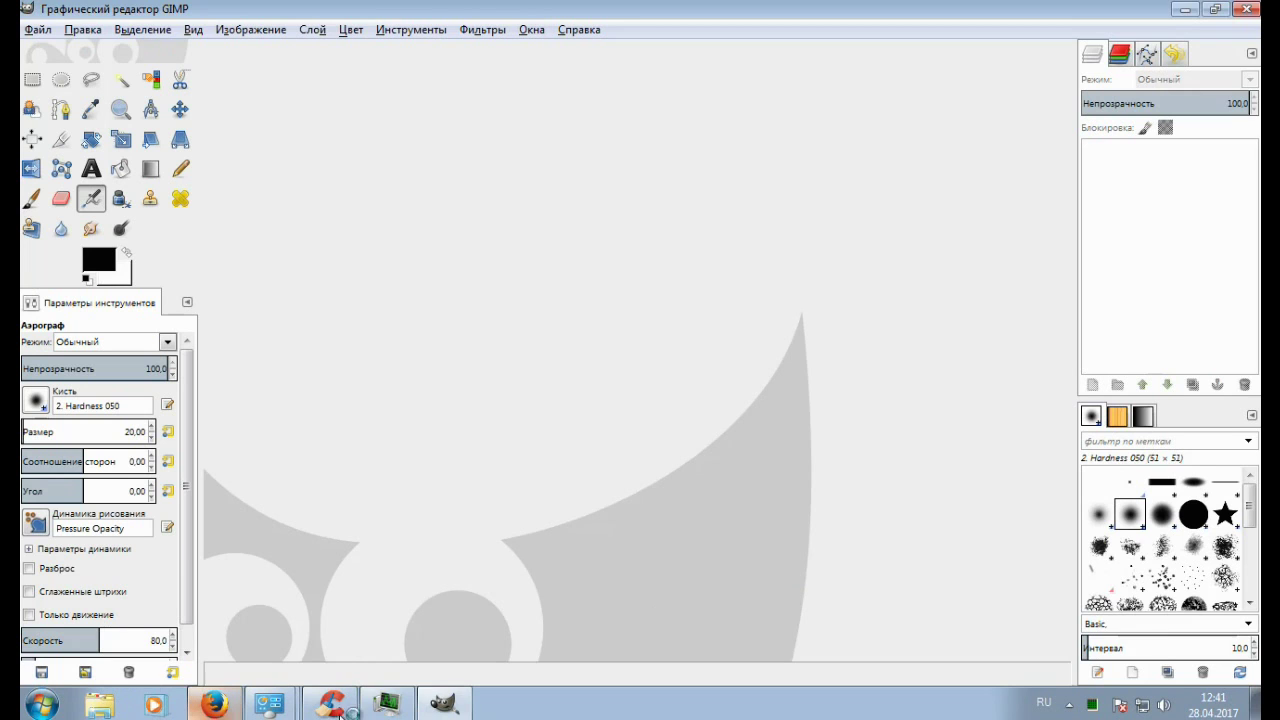
{"action": "left_click", "coordinate": [387, 705]}
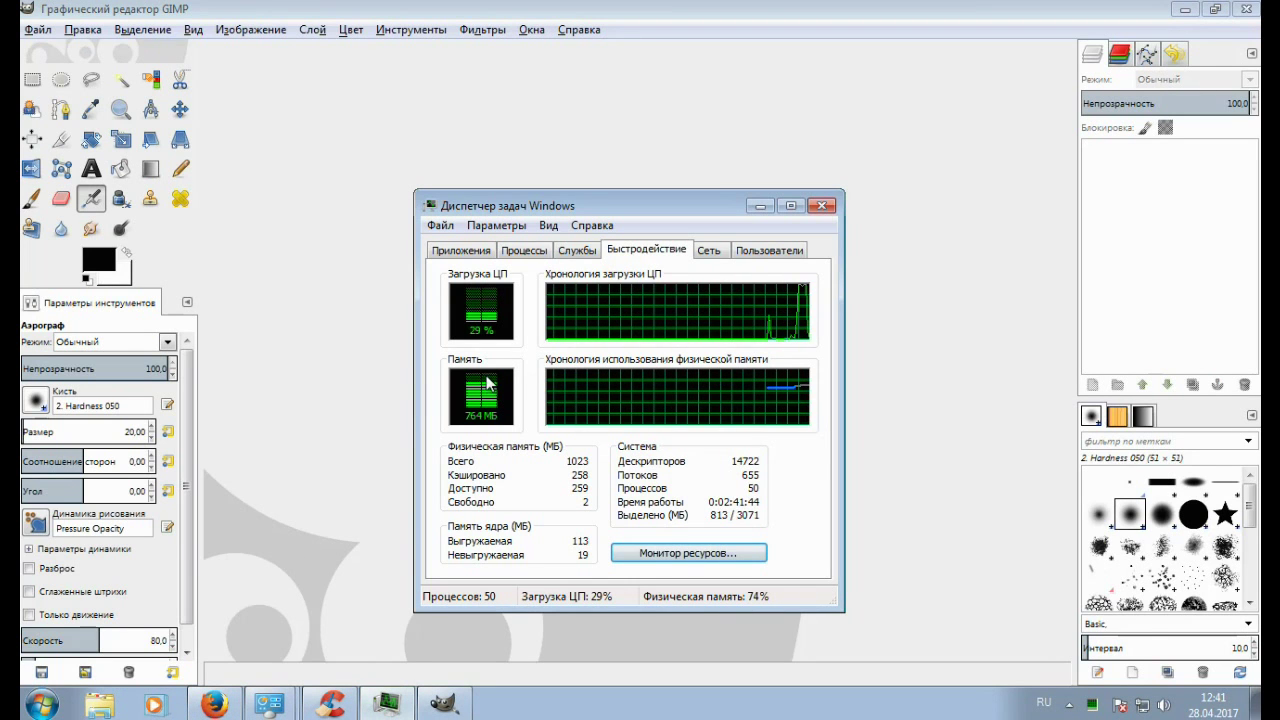
Step: Launch Word 2016 and save its default file-type associations
{"action": "left_click", "coordinate": [40, 706]}
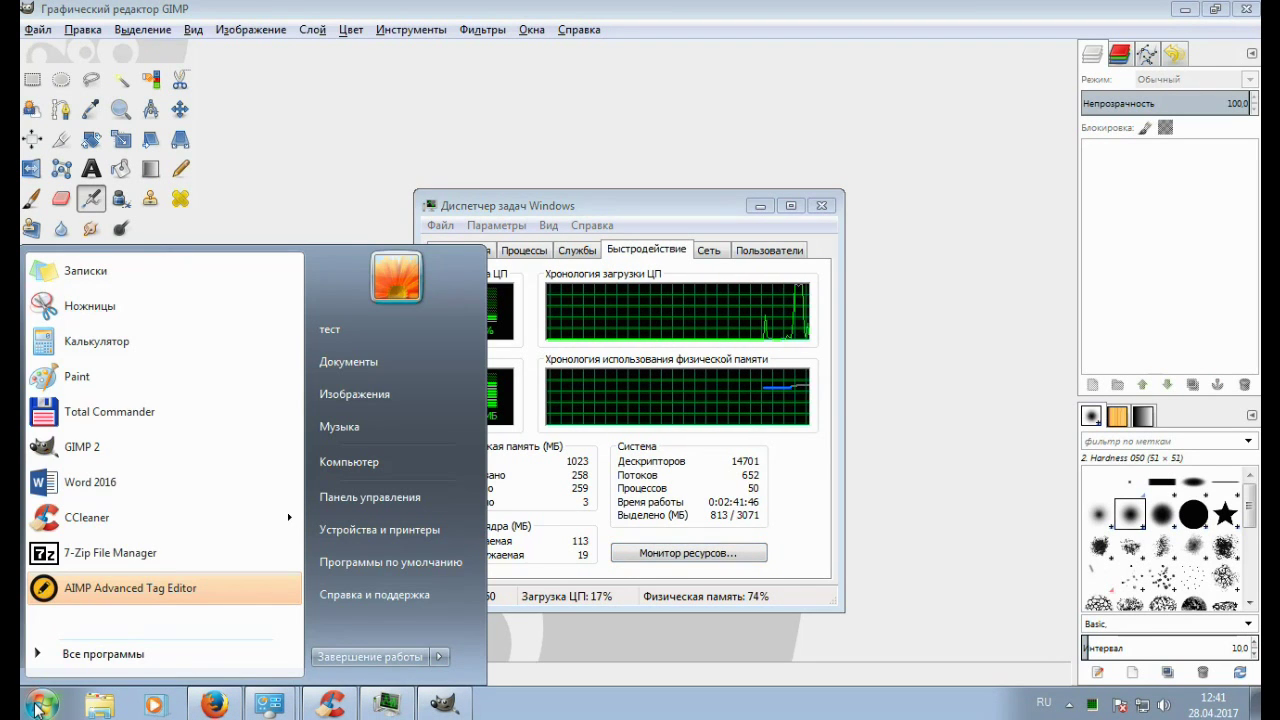
{"action": "left_click", "coordinate": [152, 481]}
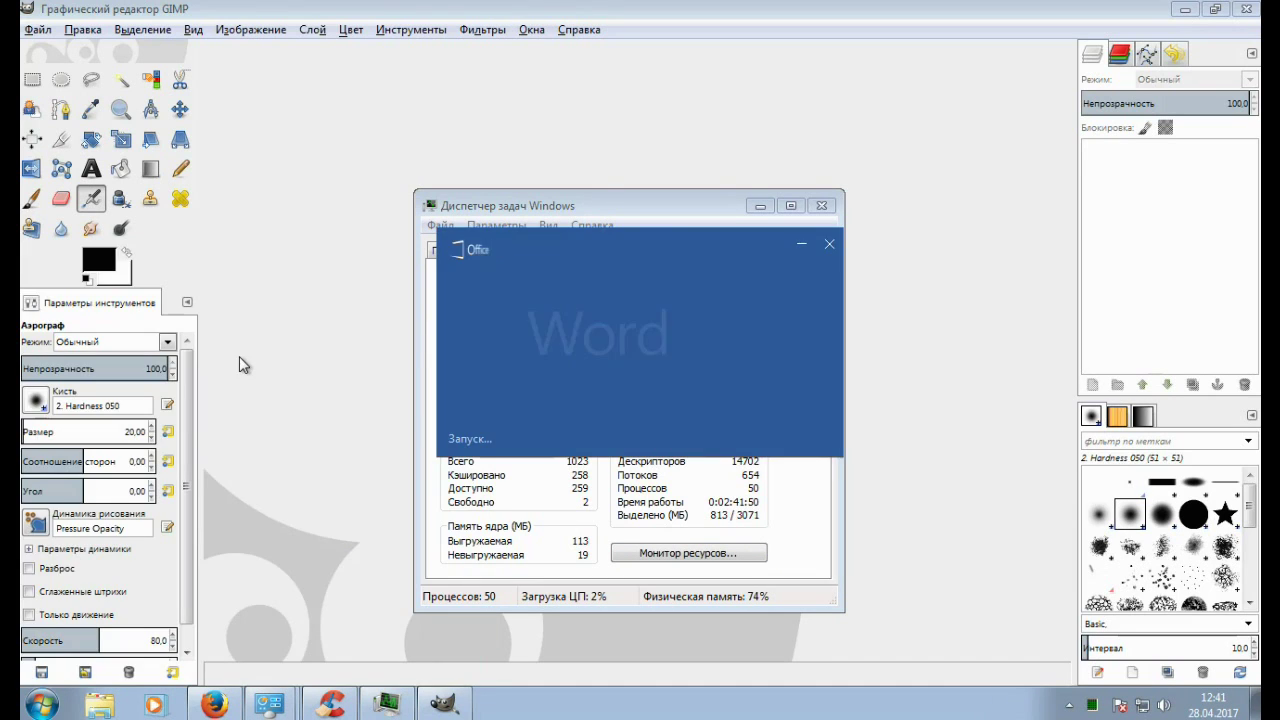
{"action": "left_click", "coordinate": [596, 418]}
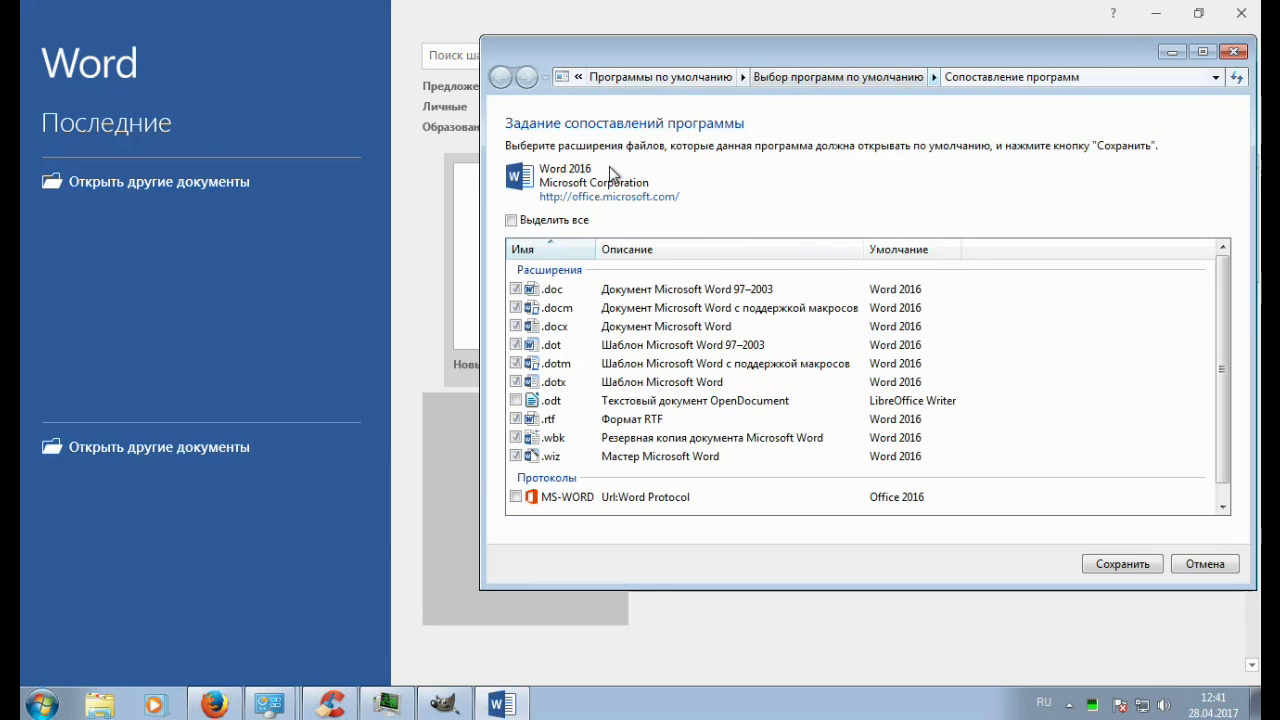
{"action": "left_click", "coordinate": [1121, 564]}
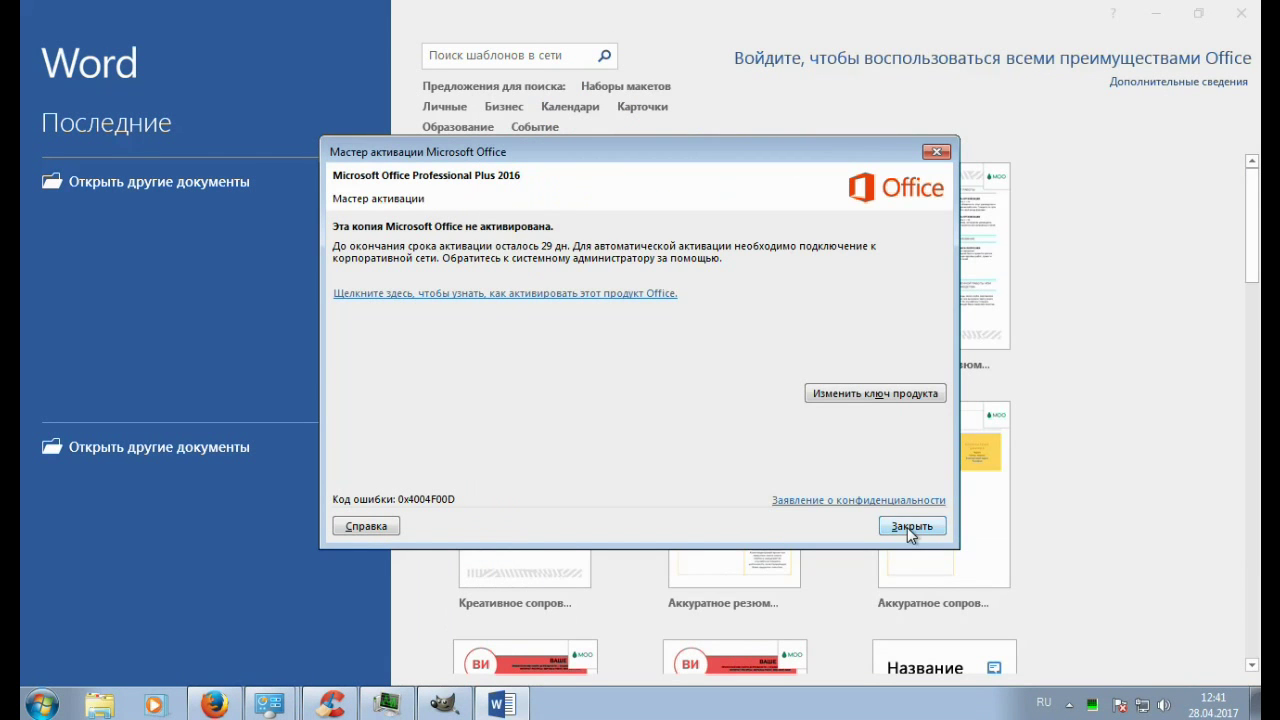
Step: Dismiss the Office activation wizard and create a blank Word document
{"action": "left_click", "coordinate": [909, 528]}
{"action": "left_click", "coordinate": [518, 302]}
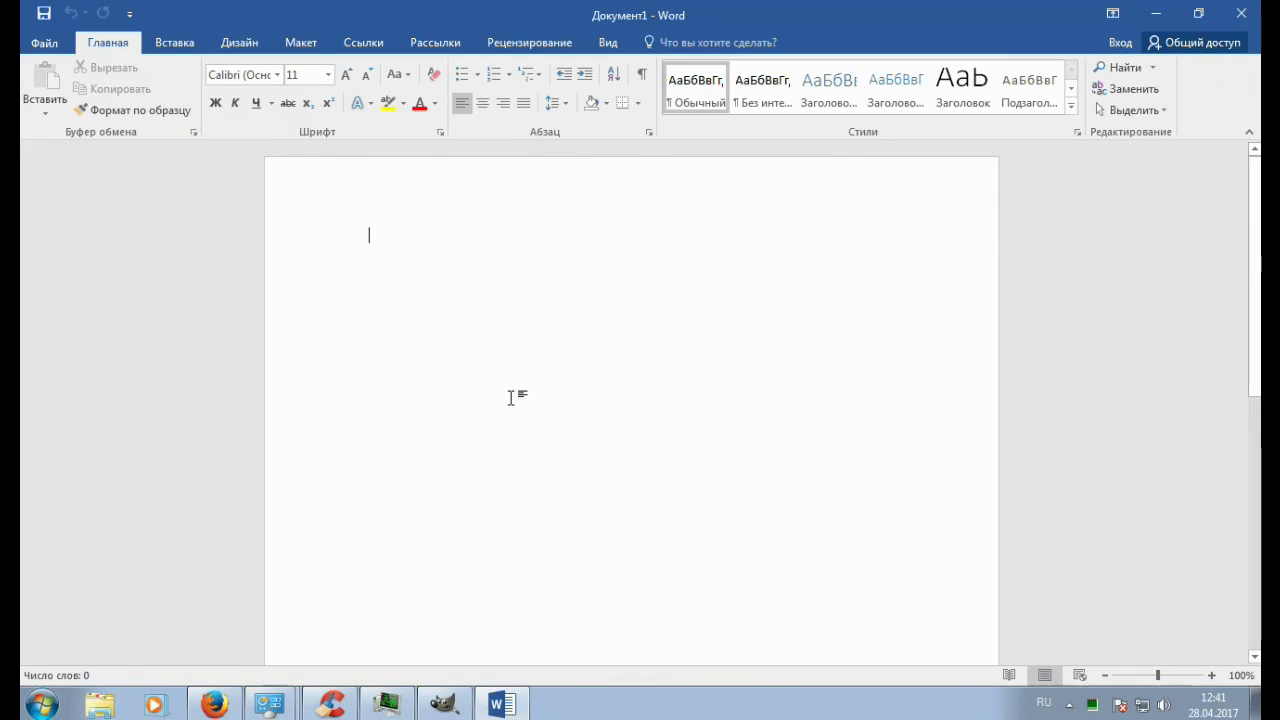
Step: Switch to GIMP and bring up Task Manager to examine resource usage with several programs running
{"action": "left_click", "coordinate": [441, 706]}
{"action": "left_click", "coordinate": [386, 705]}
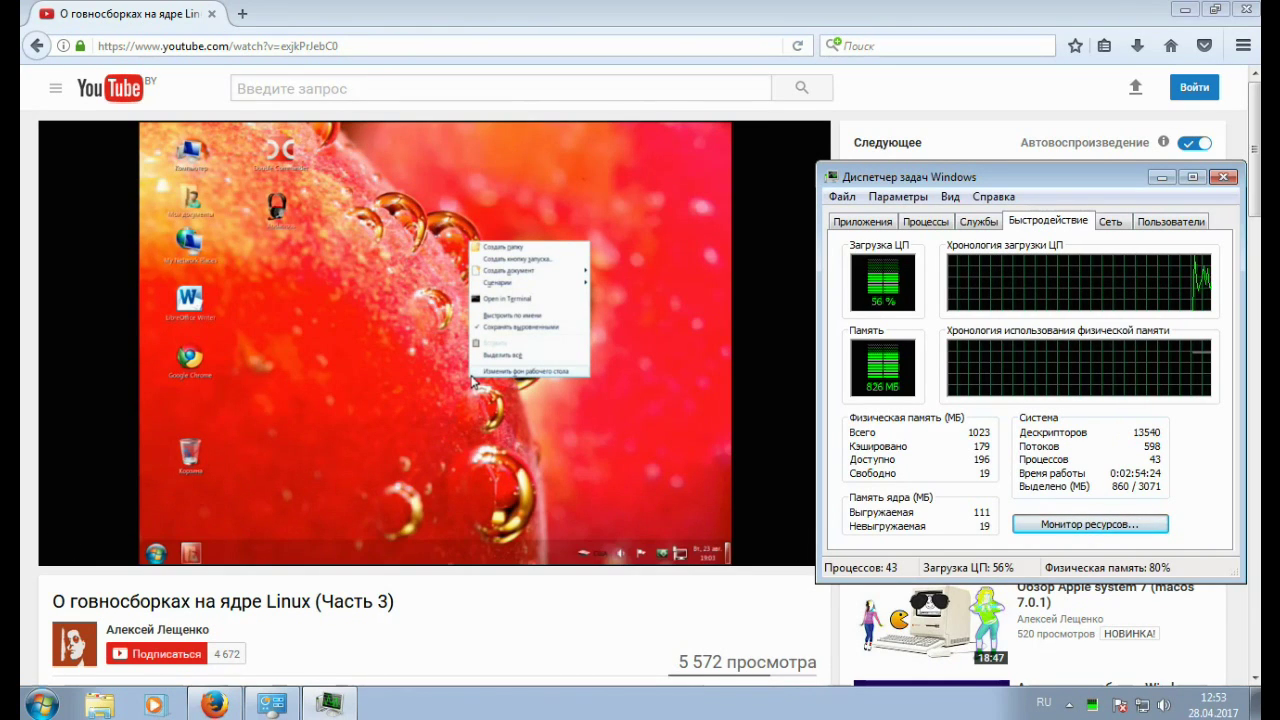
{"action": "mouse_move", "coordinate": [500, 465]}
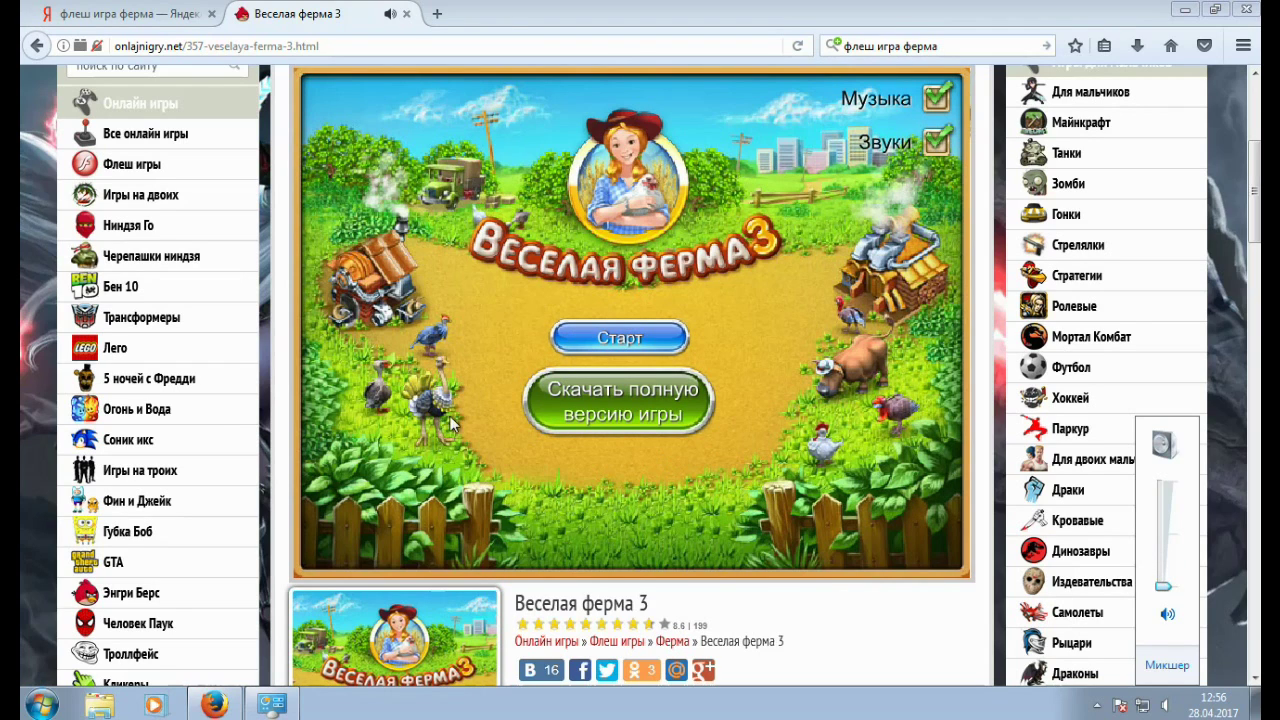
Step: Start Task Manager over the Веселая ферма 3 game page and move its window to examine the system load
{"action": "right_click", "coordinate": [590, 709]}
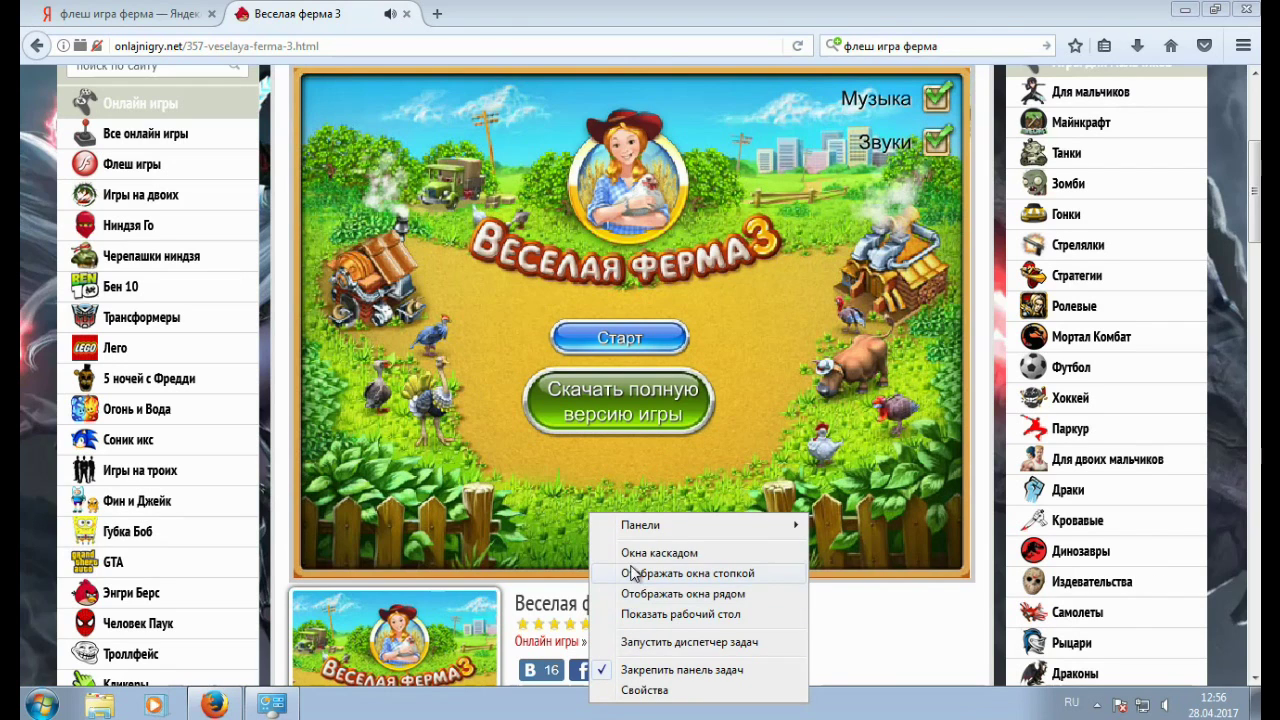
{"action": "left_click", "coordinate": [653, 643]}
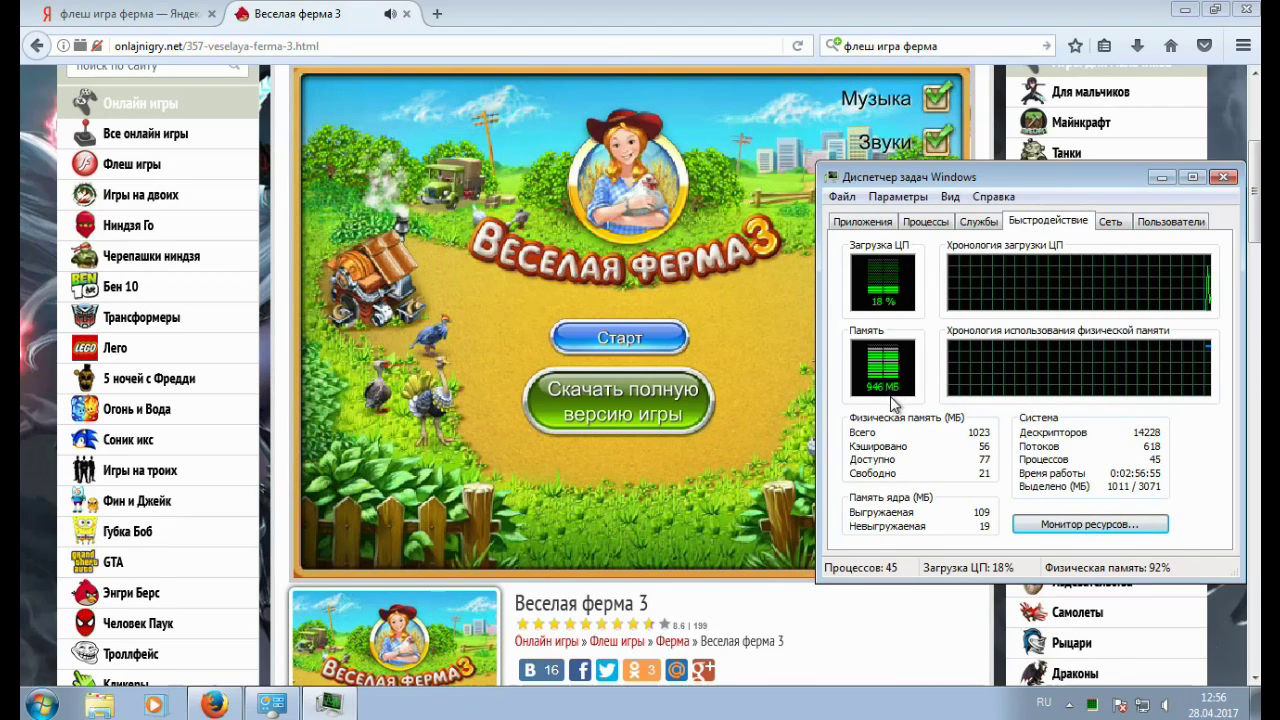
{"action": "left_click_drag", "start_coordinate": [1003, 175], "coordinate": [900, 182]}
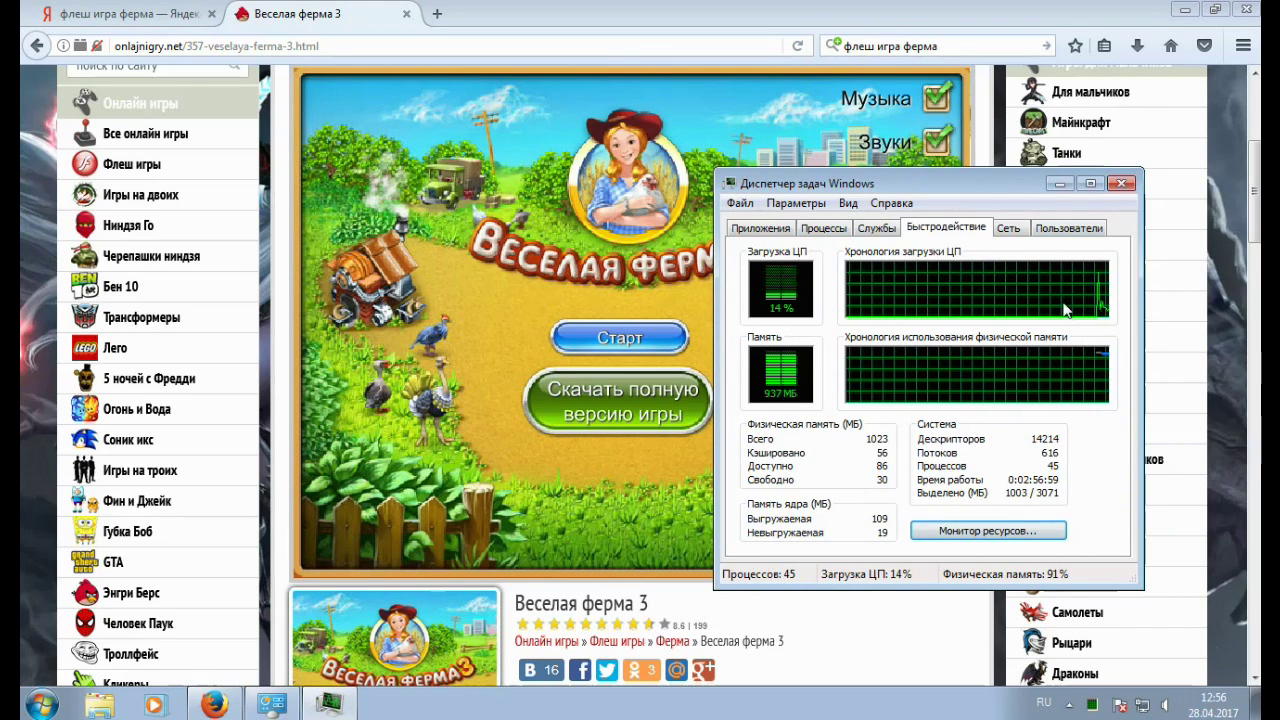
Step: Start the Веселая ферма 3 game, check the system load in Task Manager, and minimise Task Manager
{"action": "left_click", "coordinate": [628, 343]}
{"action": "left_click", "coordinate": [628, 343]}
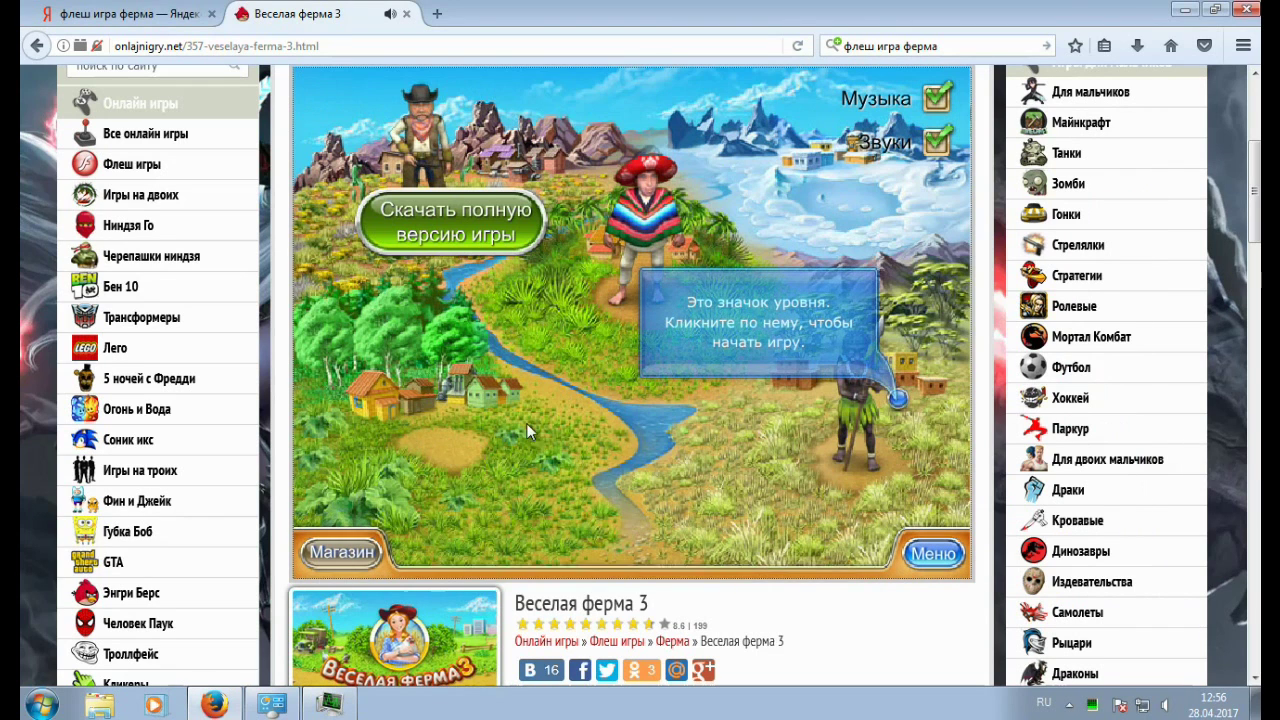
{"action": "left_click", "coordinate": [332, 704]}
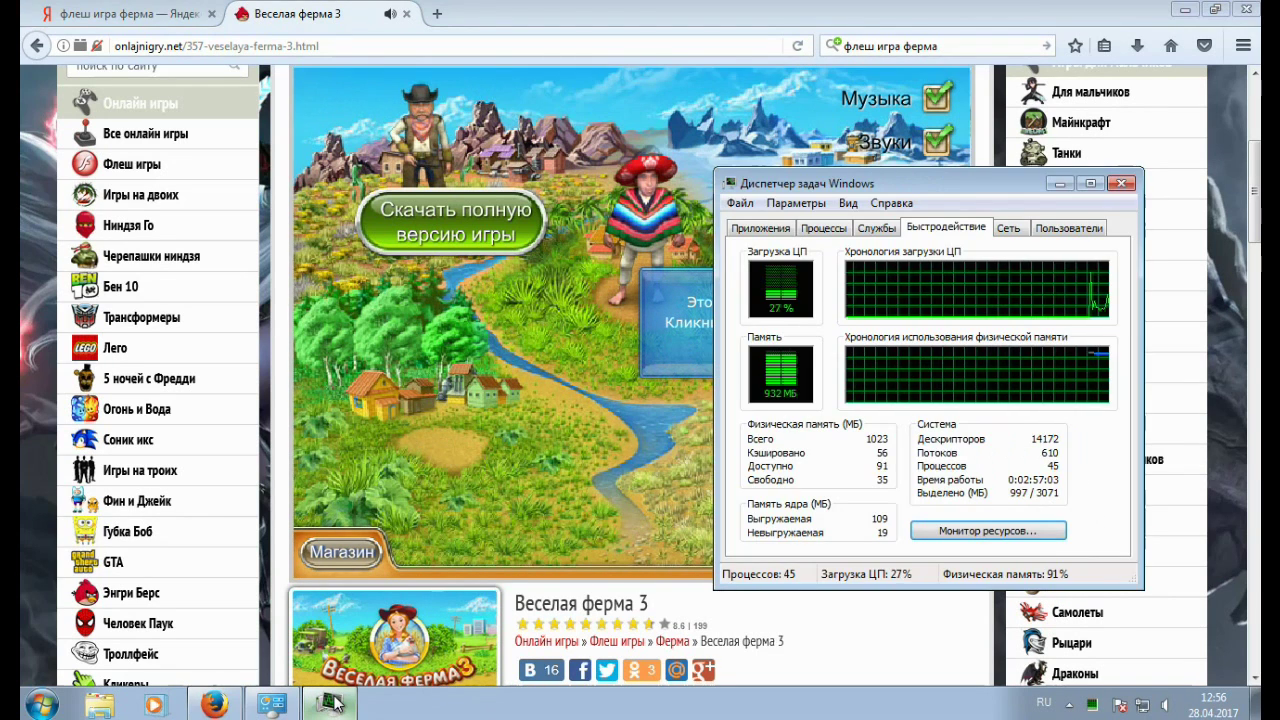
{"action": "left_click", "coordinate": [333, 704]}
Step: Enter the first level from the game map and dismiss the guinea fowl hint
{"action": "left_click", "coordinate": [897, 398]}
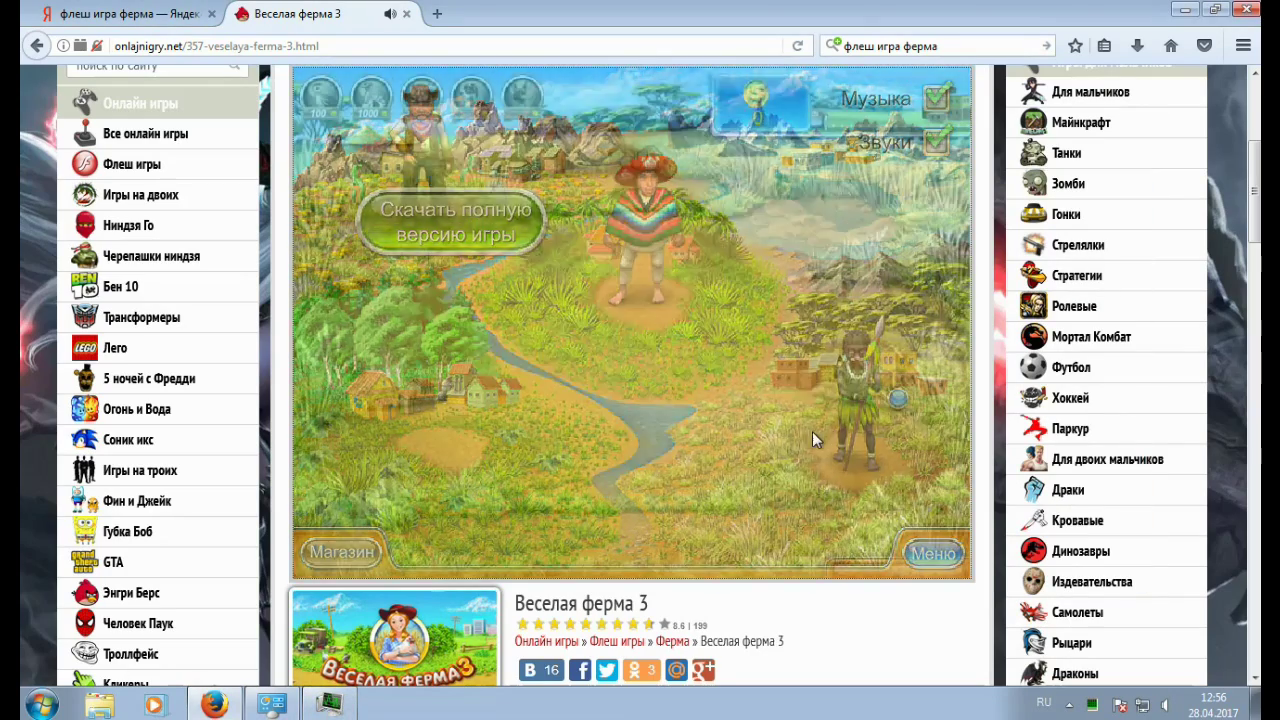
{"action": "left_click", "coordinate": [640, 468]}
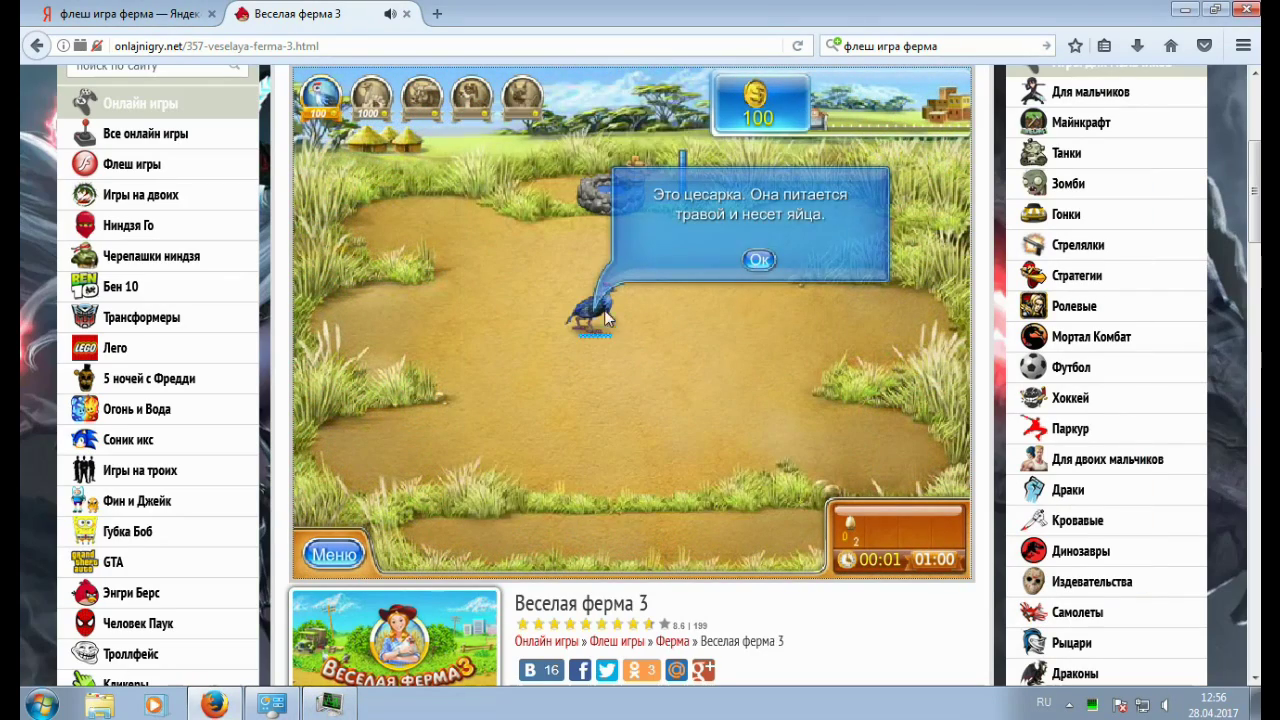
{"action": "left_click", "coordinate": [655, 409]}
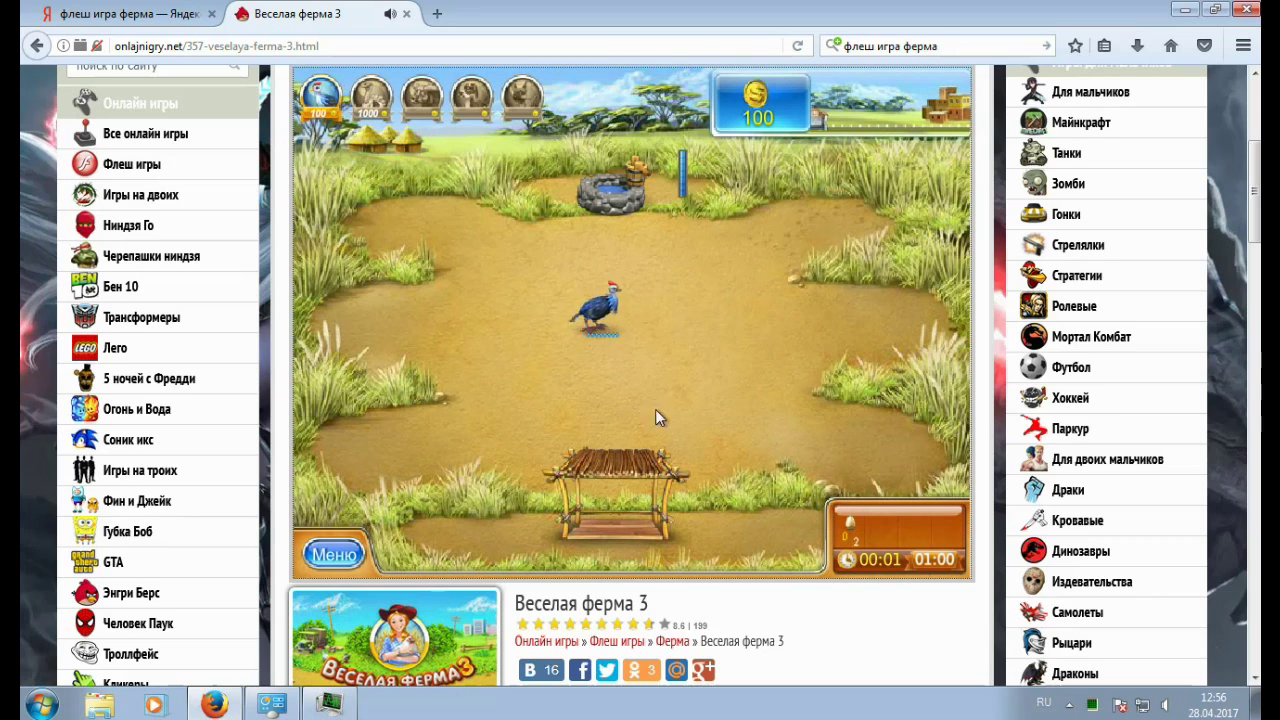
Step: Plant grass around the guinea fowl, buy water for the well, and dismiss the feeding hint
{"action": "left_click", "coordinate": [608, 300]}
{"action": "left_click", "coordinate": [682, 349]}
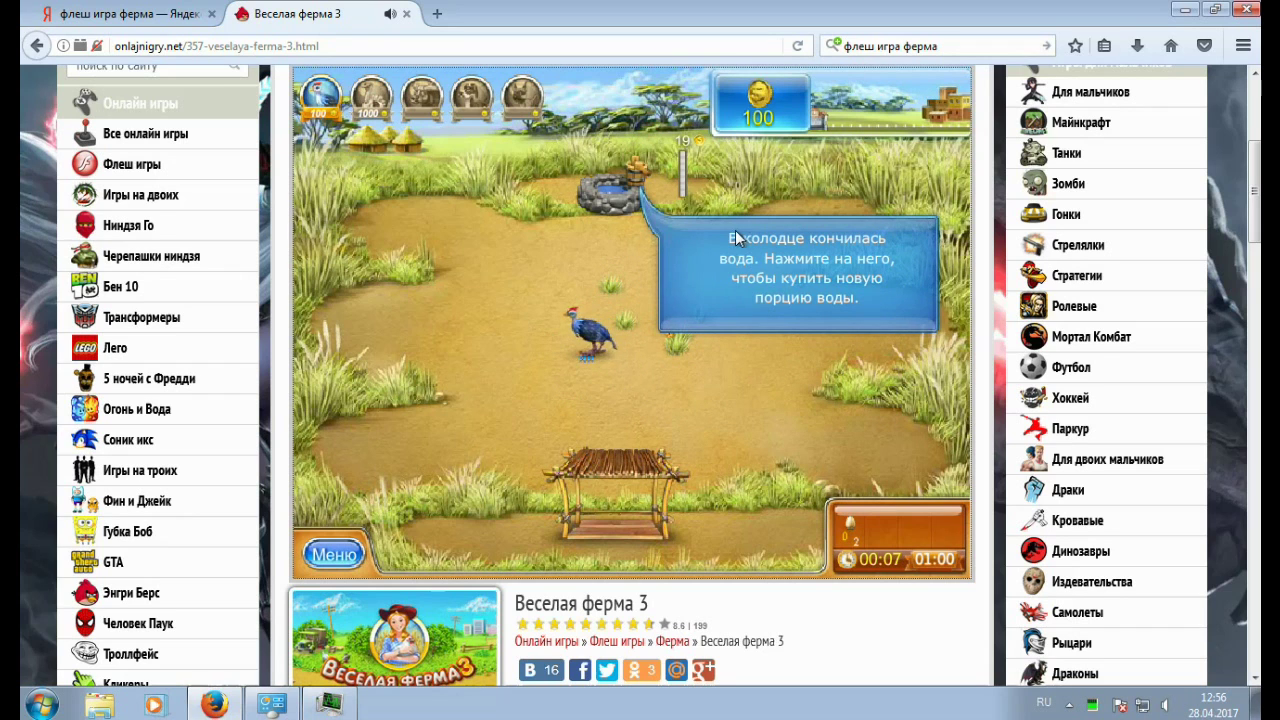
{"action": "left_click", "coordinate": [628, 182]}
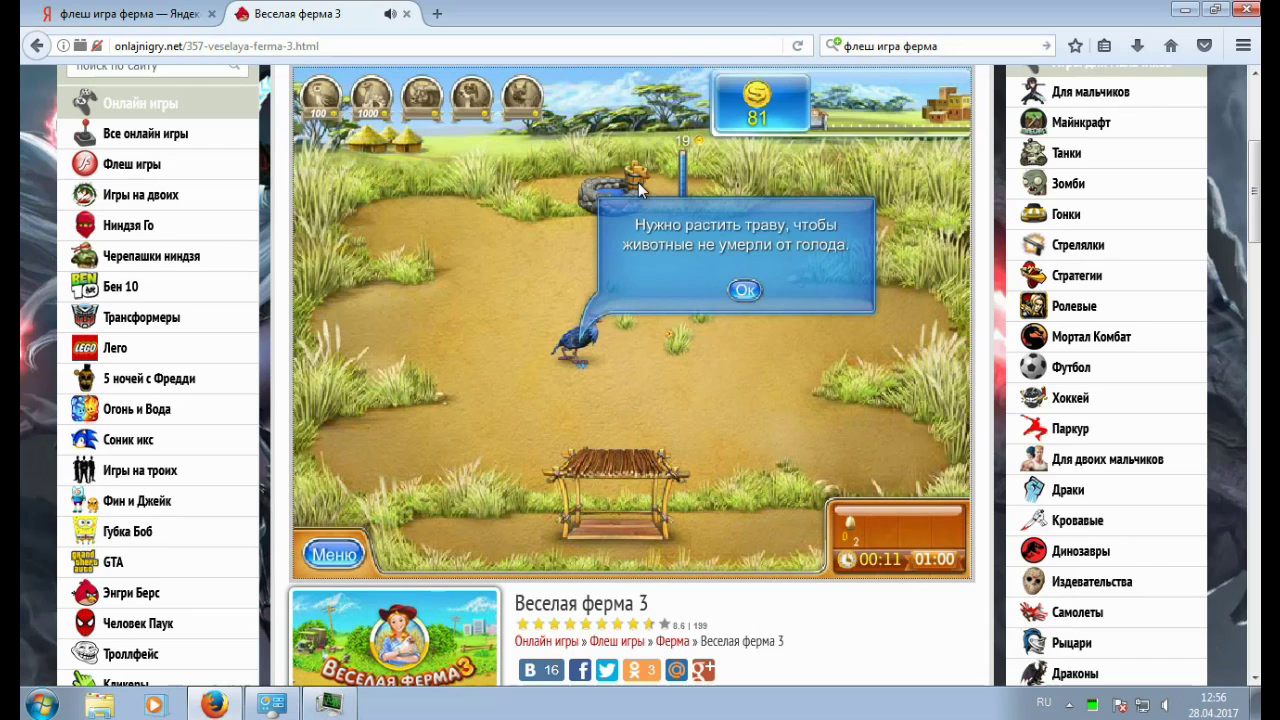
{"action": "left_click", "coordinate": [745, 290]}
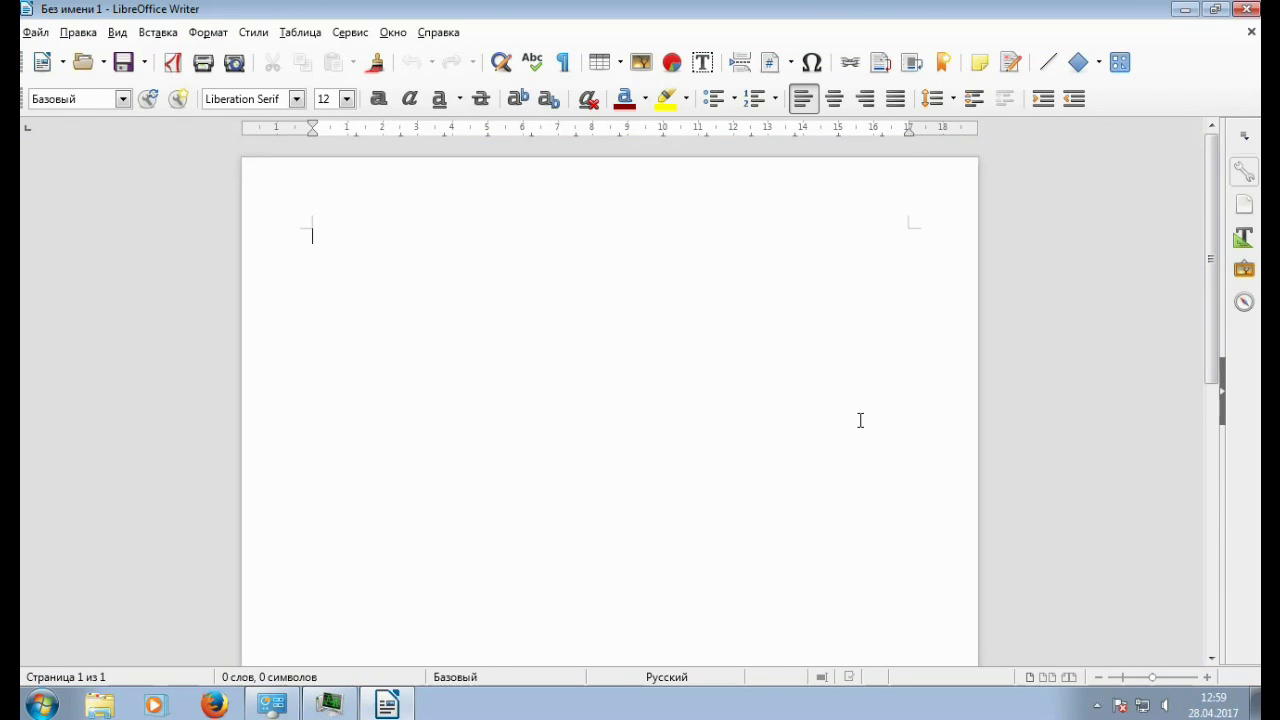
Step: View the About LibreOffice version information, then close it and LibreOffice Writer
{"action": "left_click", "coordinate": [432, 33]}
{"action": "left_click", "coordinate": [462, 250]}
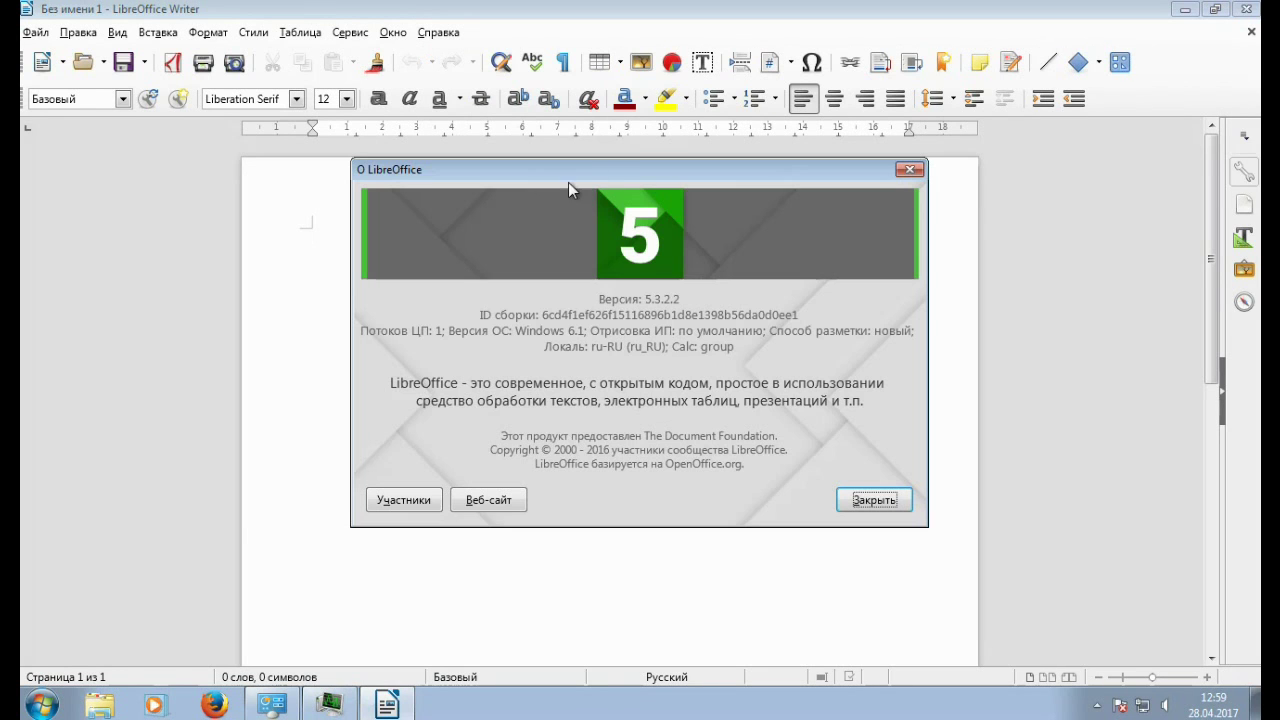
{"action": "left_click_drag", "start_coordinate": [591, 166], "coordinate": [401, 166]}
{"action": "left_click", "coordinate": [690, 499]}
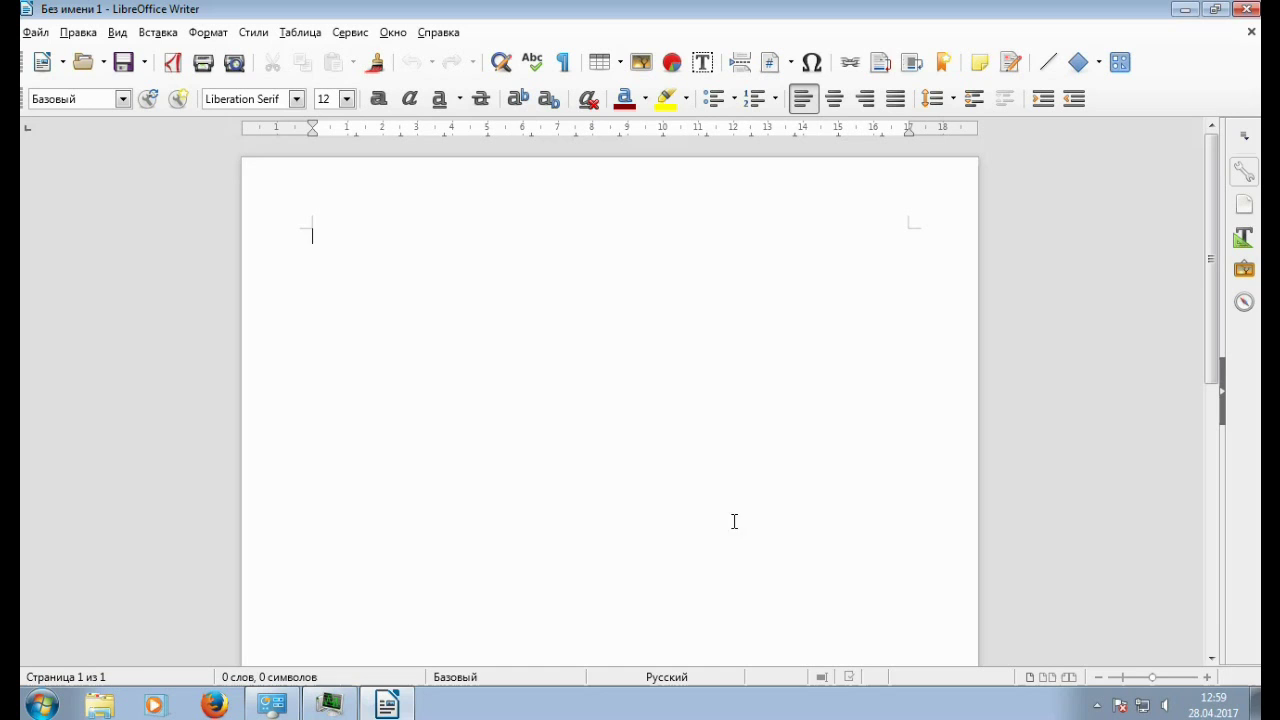
{"action": "left_click", "coordinate": [1247, 10]}
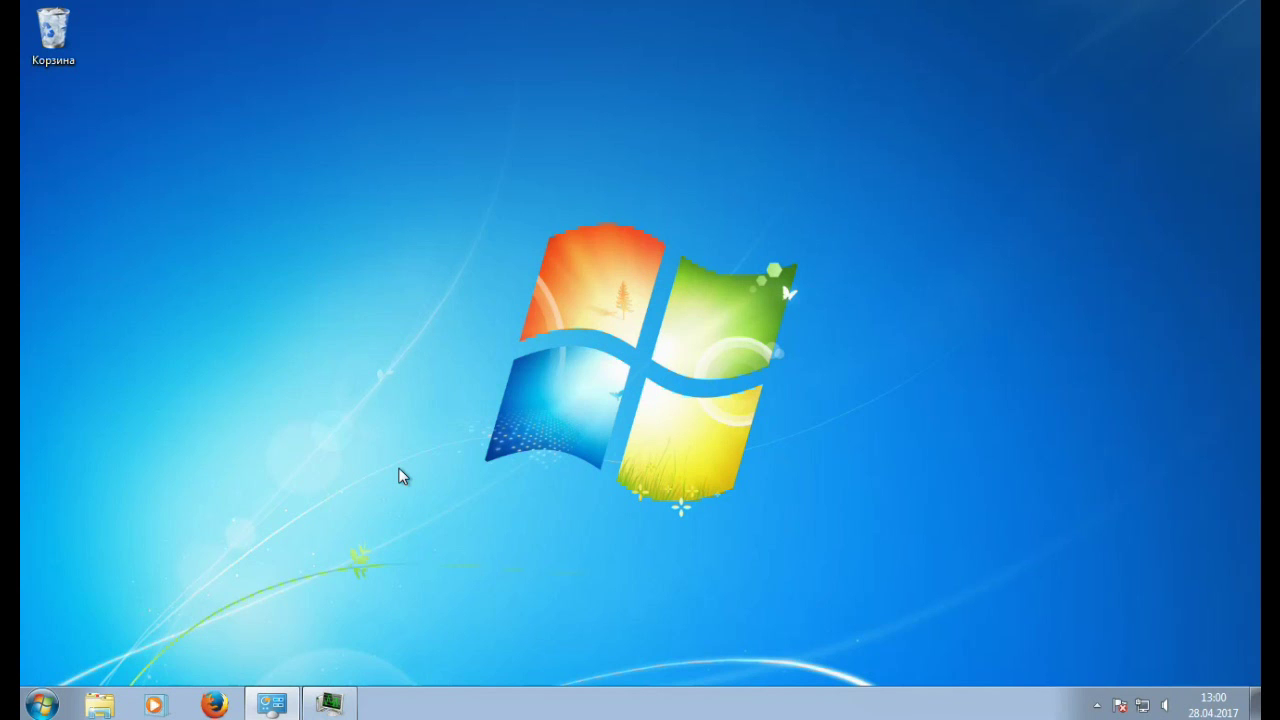
Step: Look through the list of all installed programs and close it
{"action": "left_click", "coordinate": [45, 705]}
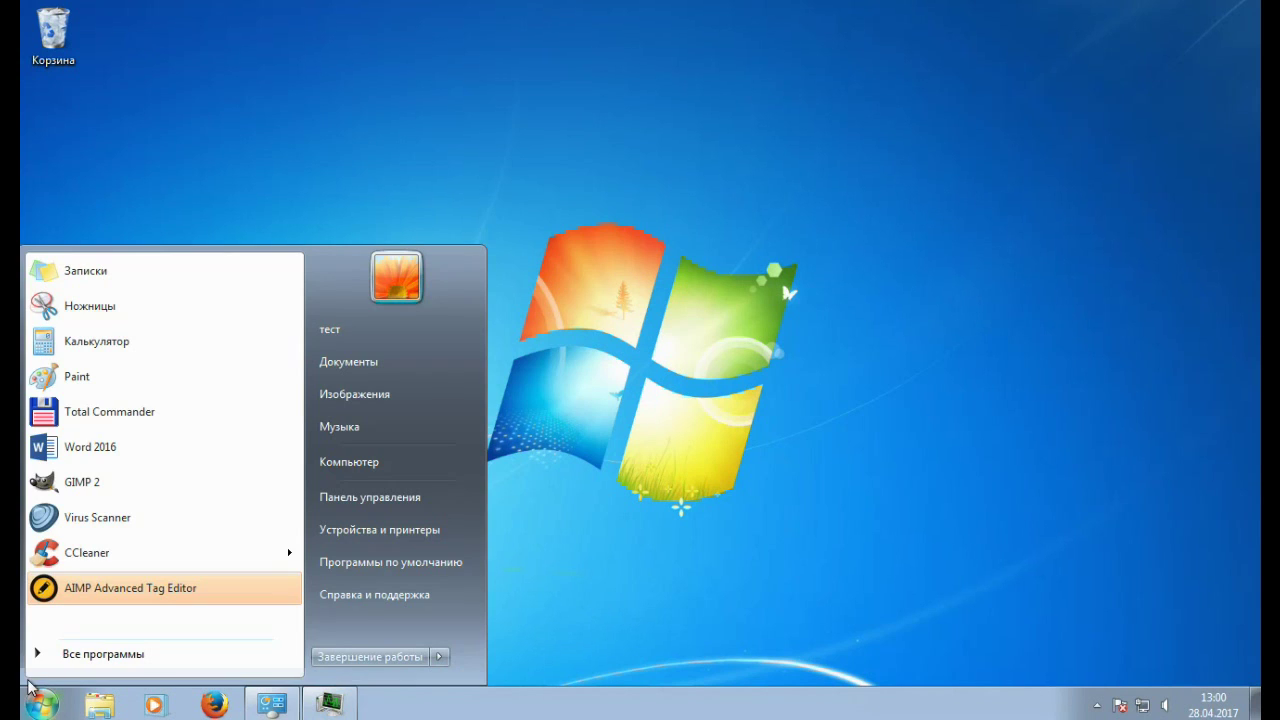
{"action": "left_click", "coordinate": [88, 658]}
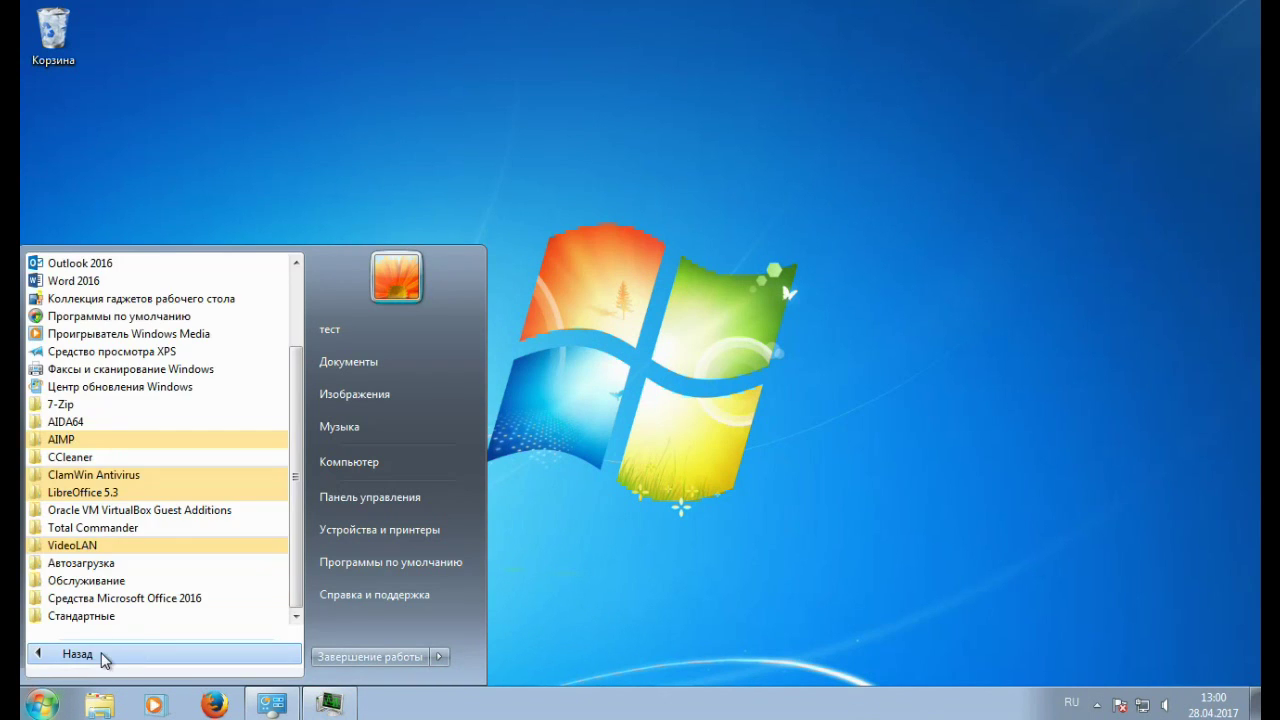
{"action": "mouse_move", "coordinate": [297, 482]}
{"action": "left_mouse_down"}
{"action": "mouse_move", "coordinate": [300, 394]}
{"action": "mouse_move", "coordinate": [297, 498]}
{"action": "left_mouse_up"}
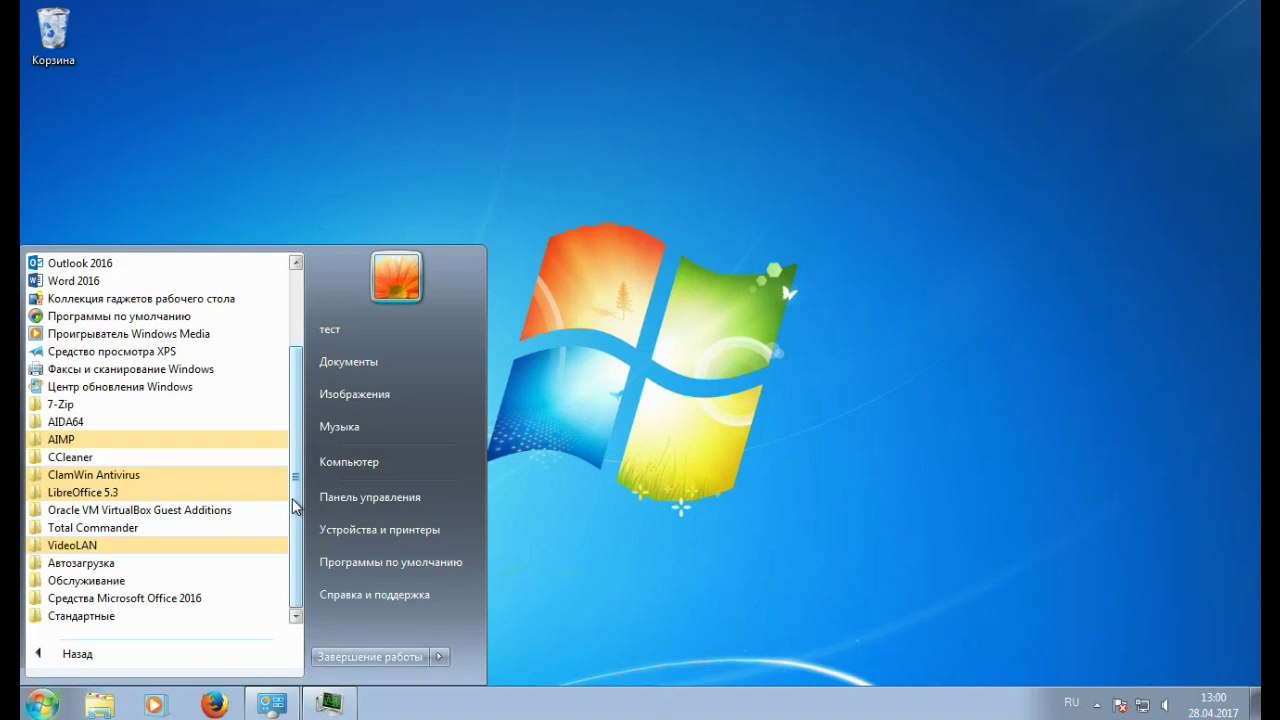
{"action": "left_click", "coordinate": [992, 352]}
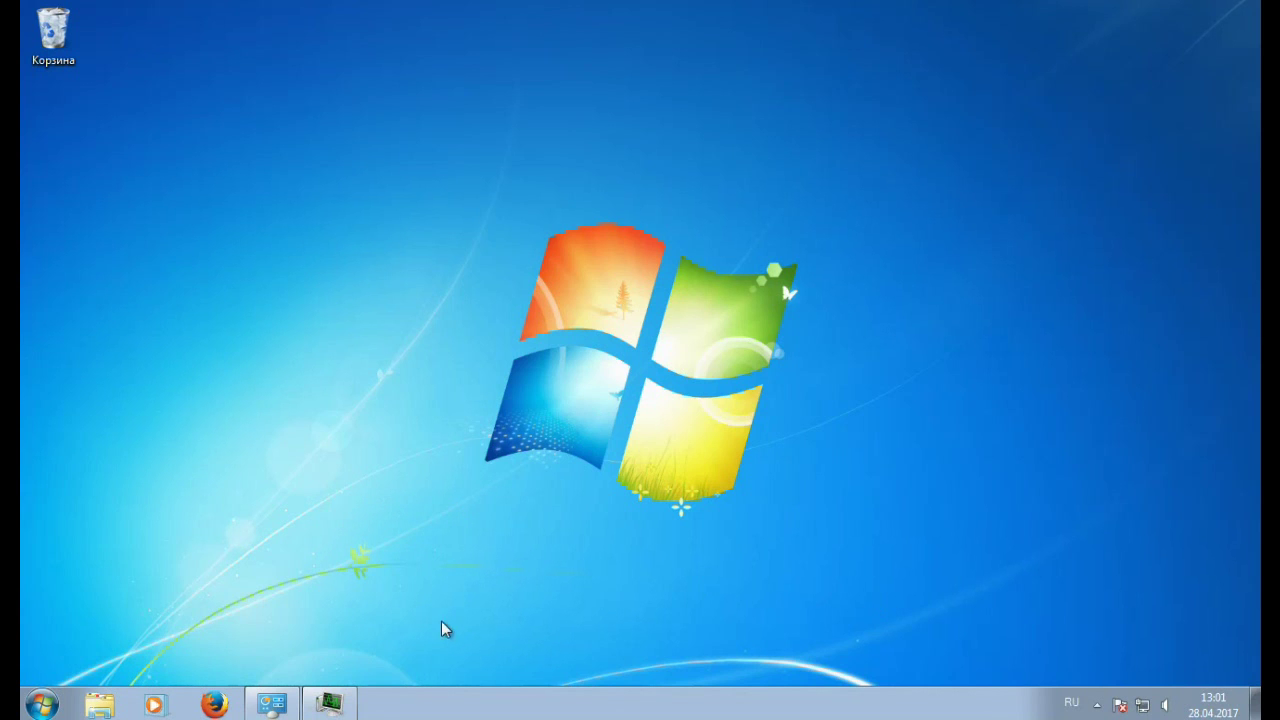
Step: Launch AIDA64 from the installed programs, look over its main window, and close it
{"action": "left_click", "coordinate": [42, 704]}
{"action": "left_click", "coordinate": [84, 656]}
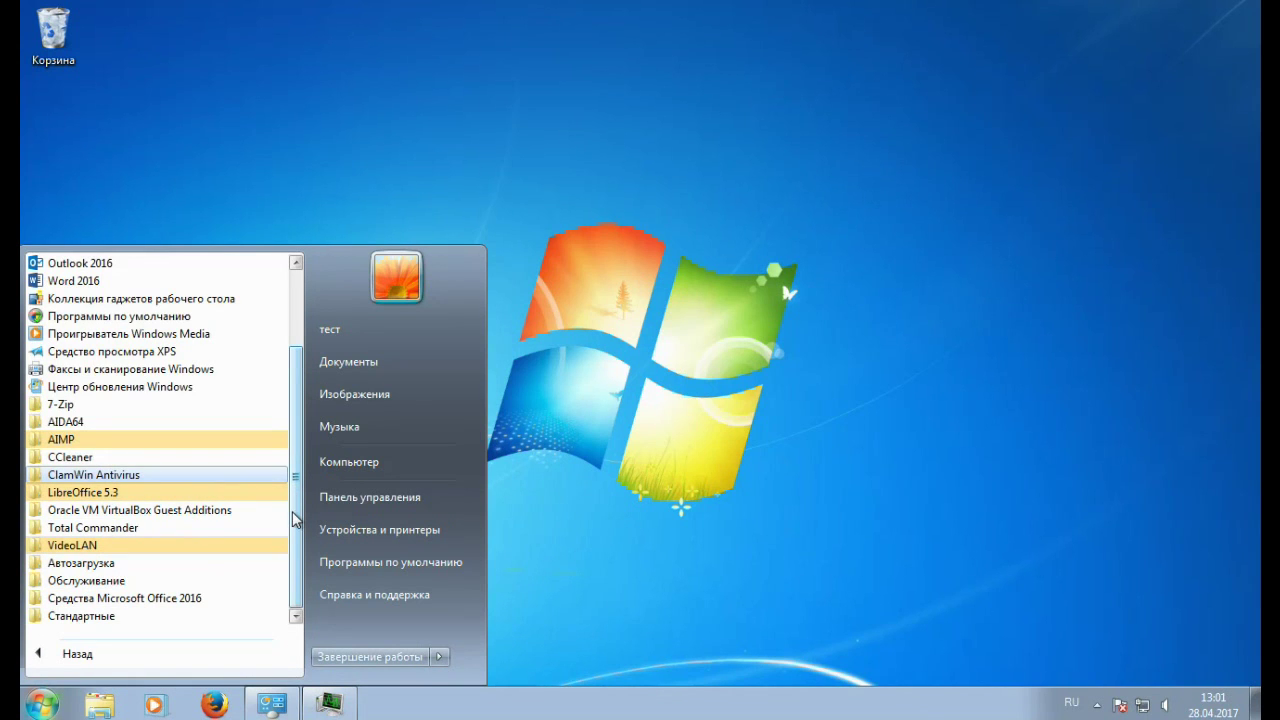
{"action": "scroll", "coordinate": [150, 440], "scroll_direction": "up", "scroll_amount": 1}
{"action": "left_click", "coordinate": [121, 455]}
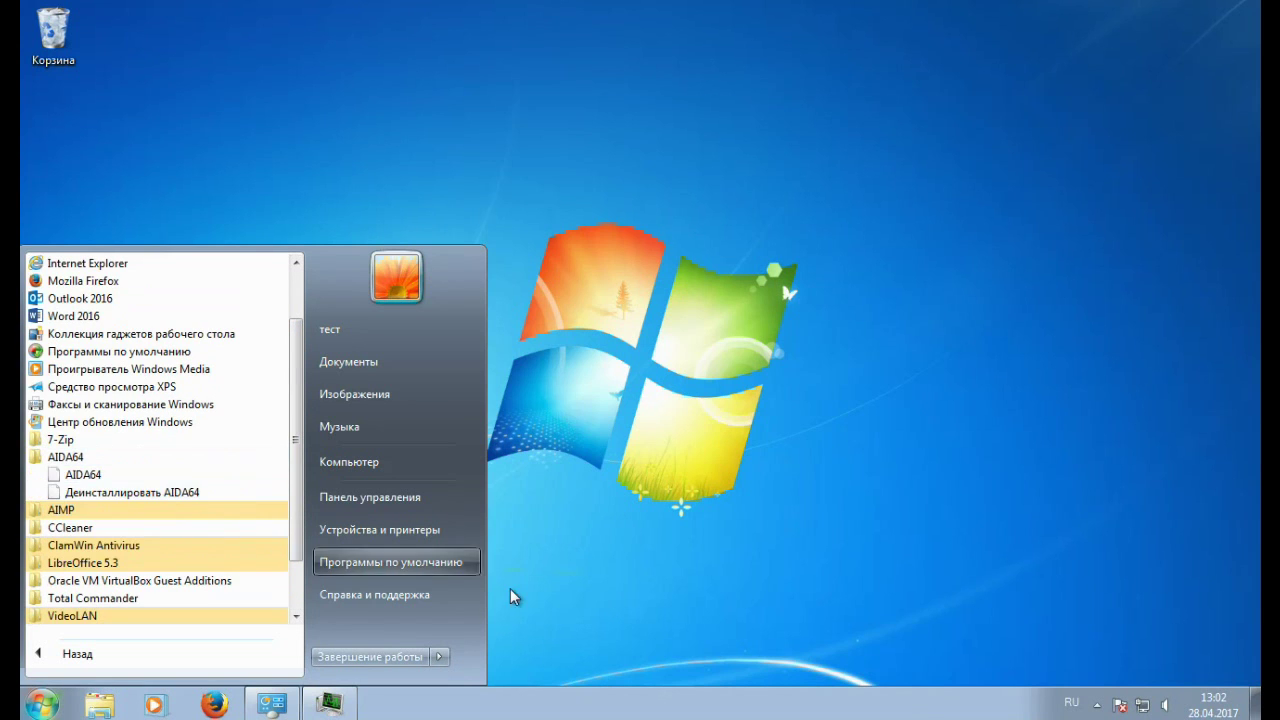
{"action": "left_click", "coordinate": [100, 475]}
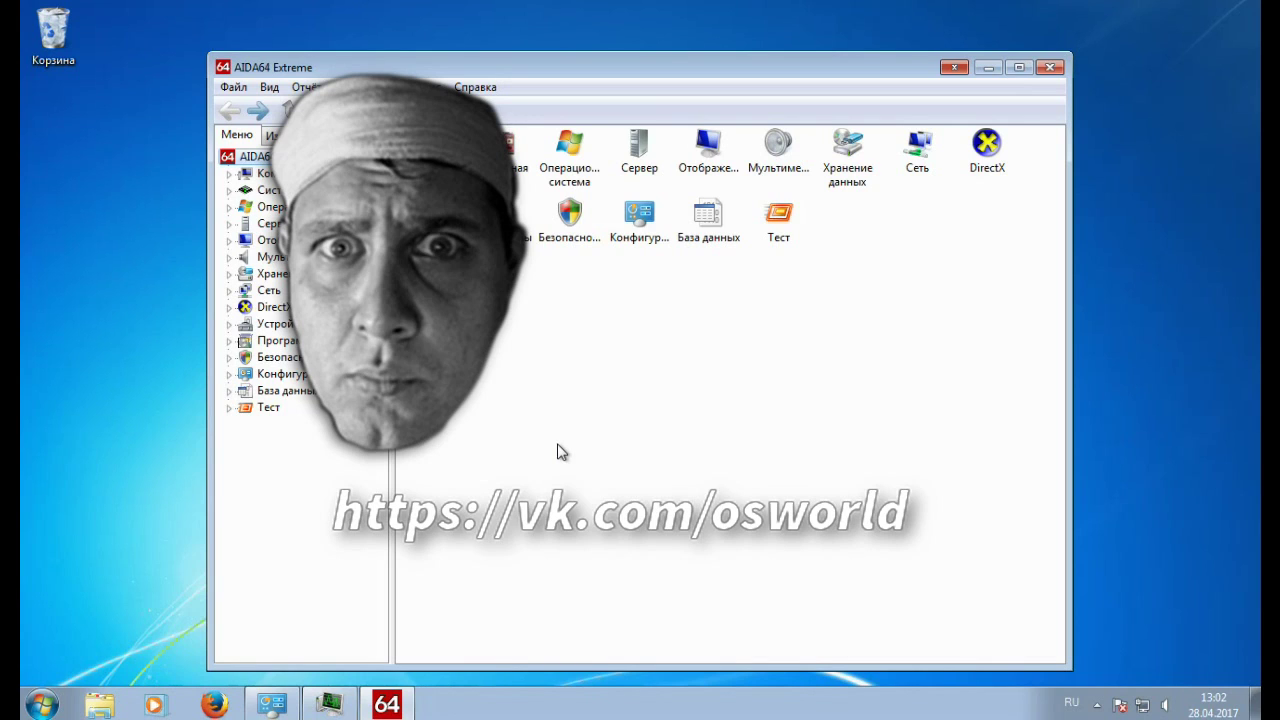
{"action": "left_click", "coordinate": [1049, 68]}
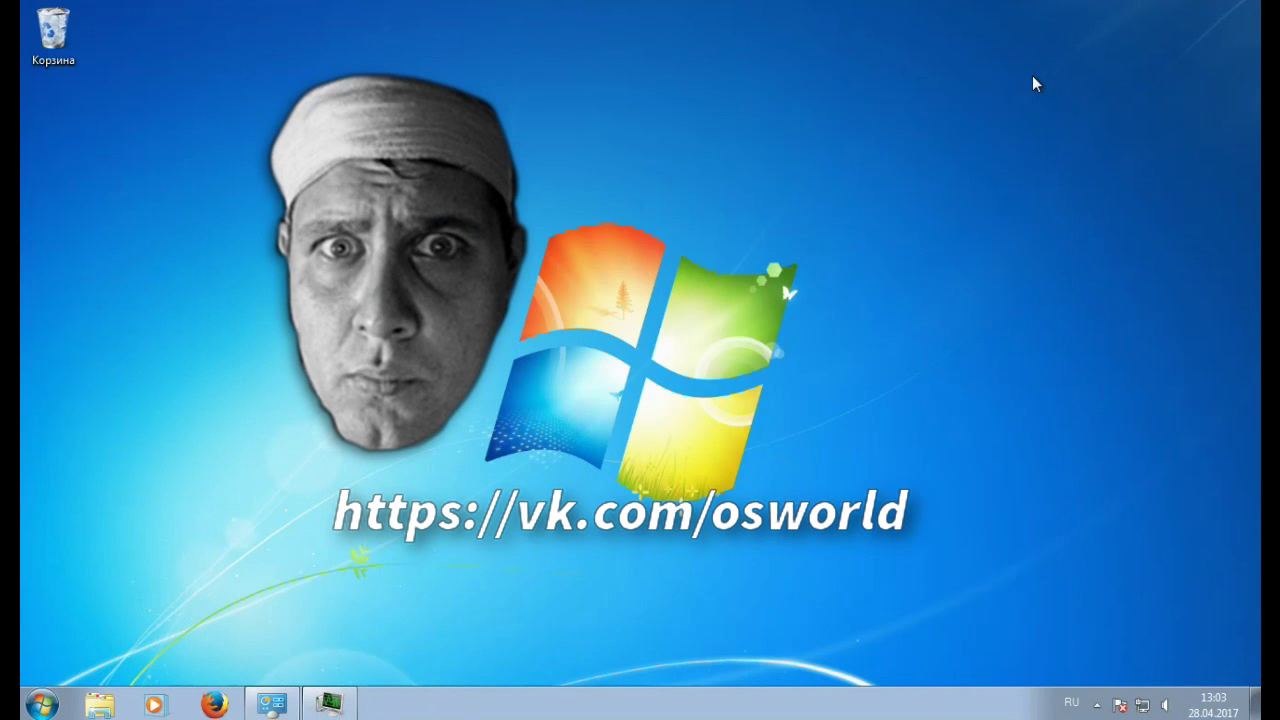